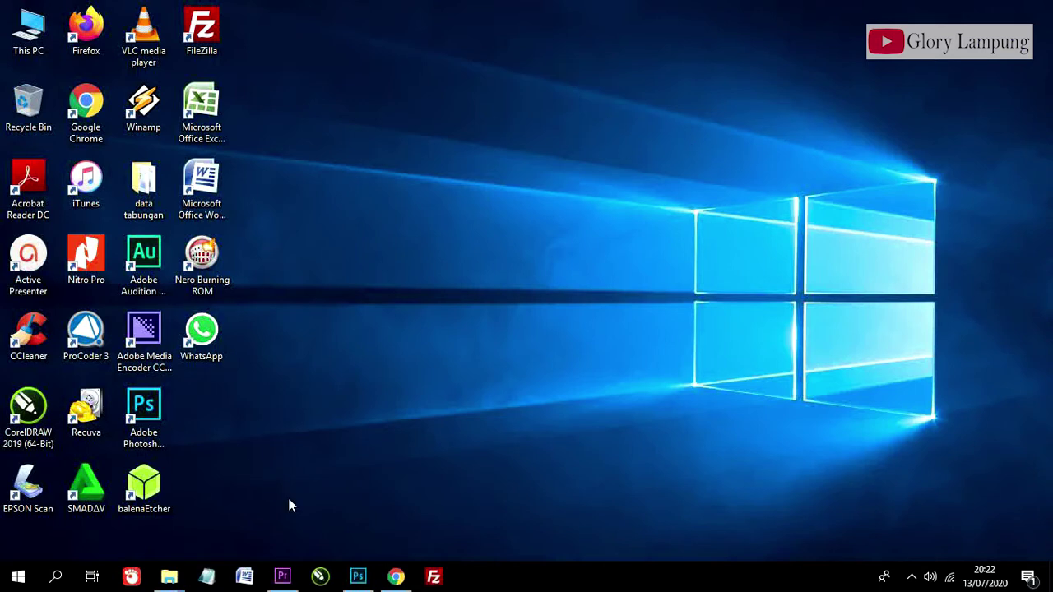
Step: Switch to Adobe Premiere Pro
click(283, 576)
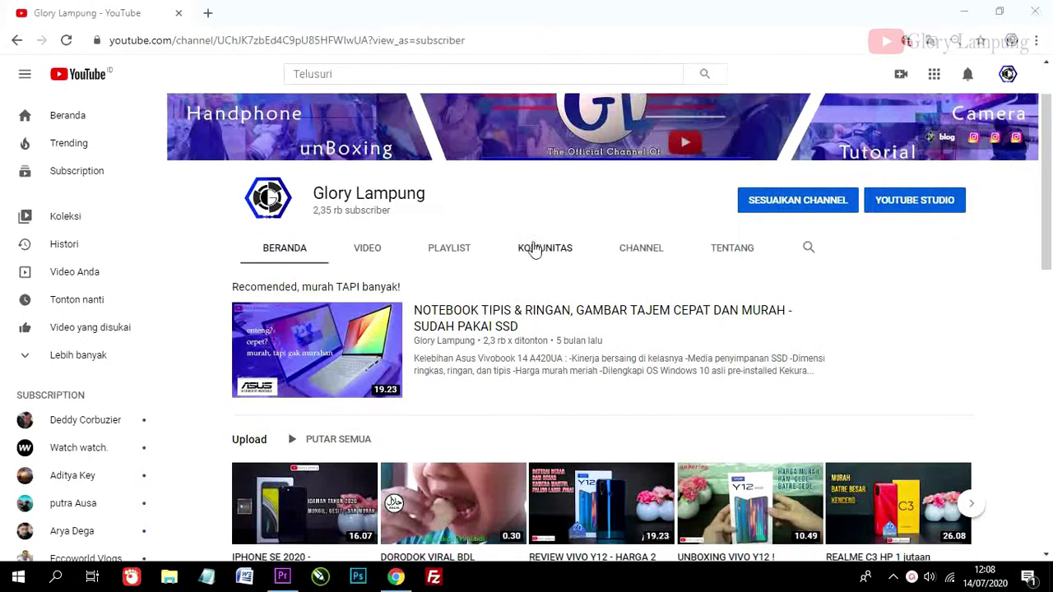
Step: In the YouTube channel's playlists in Chrome, find PREMIER PRO and open its full playlist
click(466, 248)
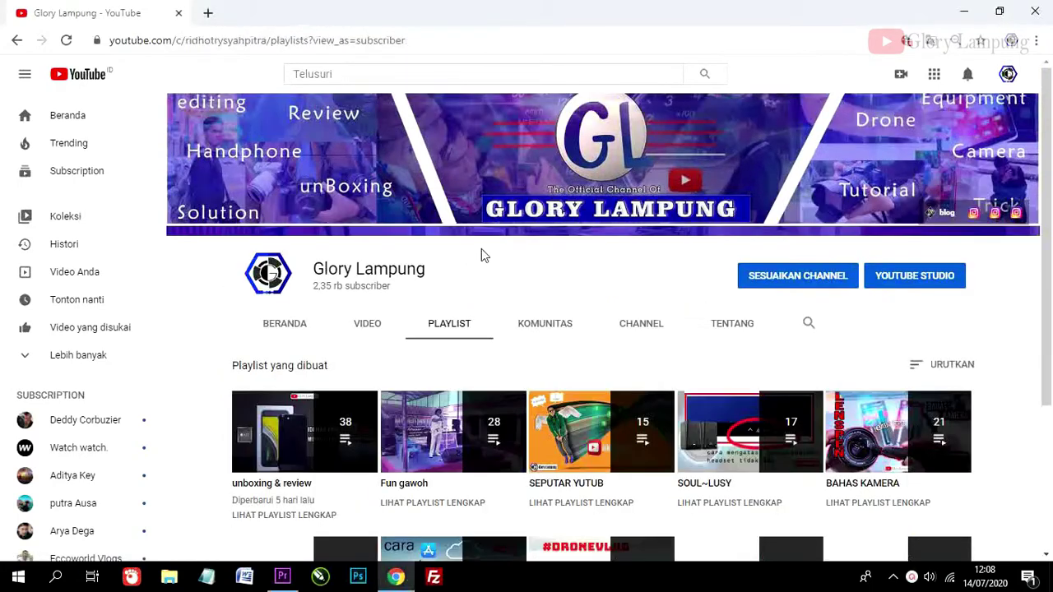
scroll(703, 360, down, 1)
scroll(704, 360, down, 1)
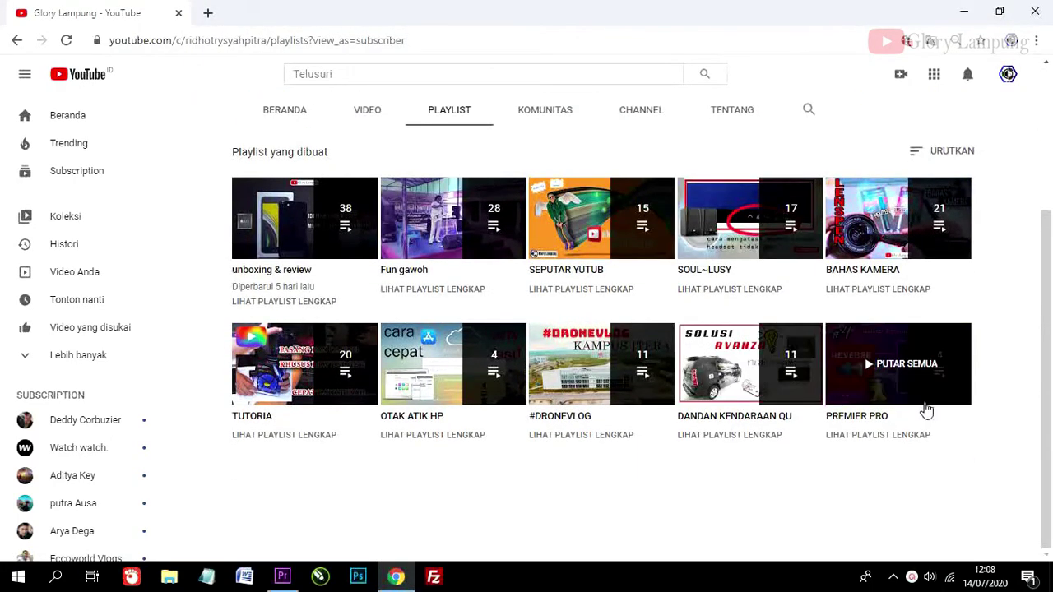
click(875, 442)
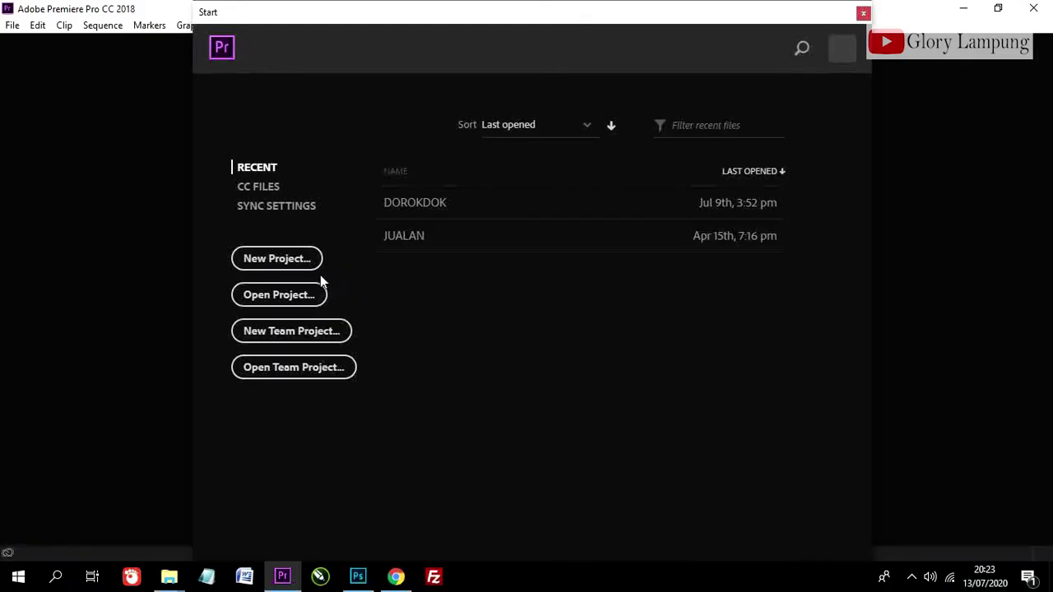
Step: Create a new Premiere Pro project named "belajar pemula" in D:\drone
click(311, 267)
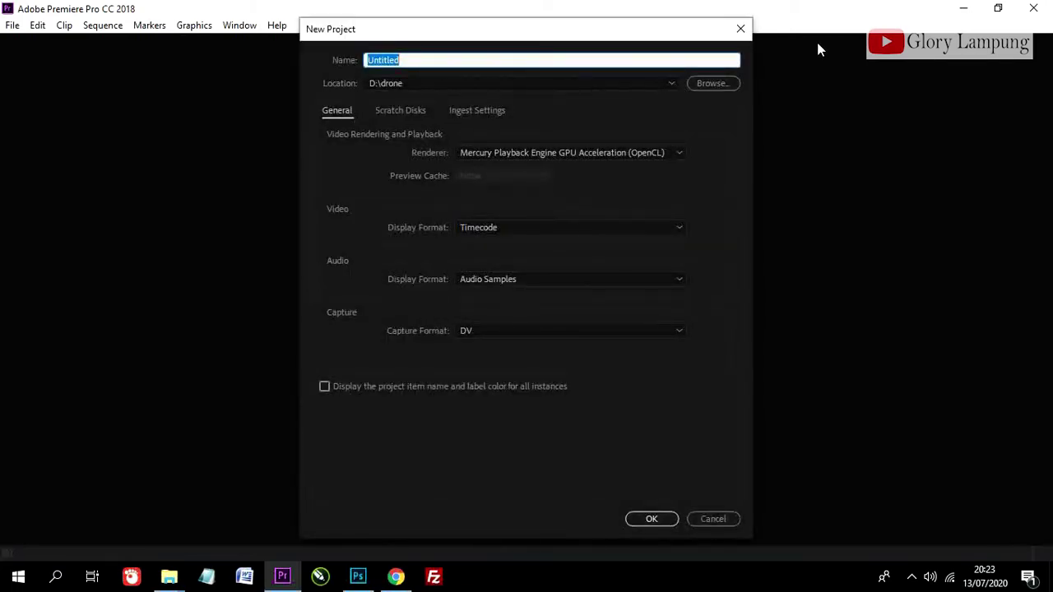
text(belajar)
text( pemu)
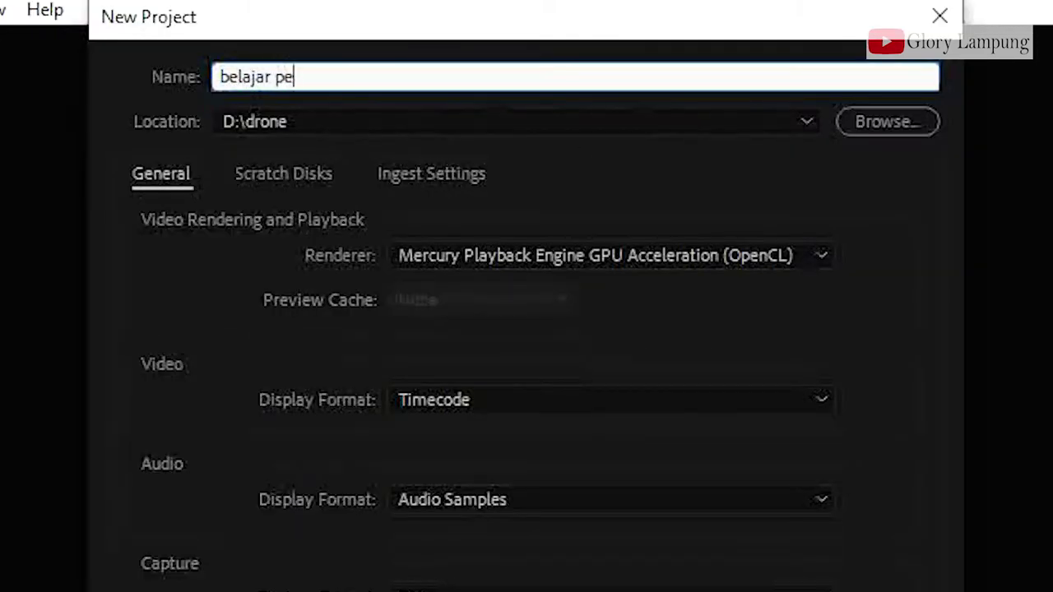
text(la)
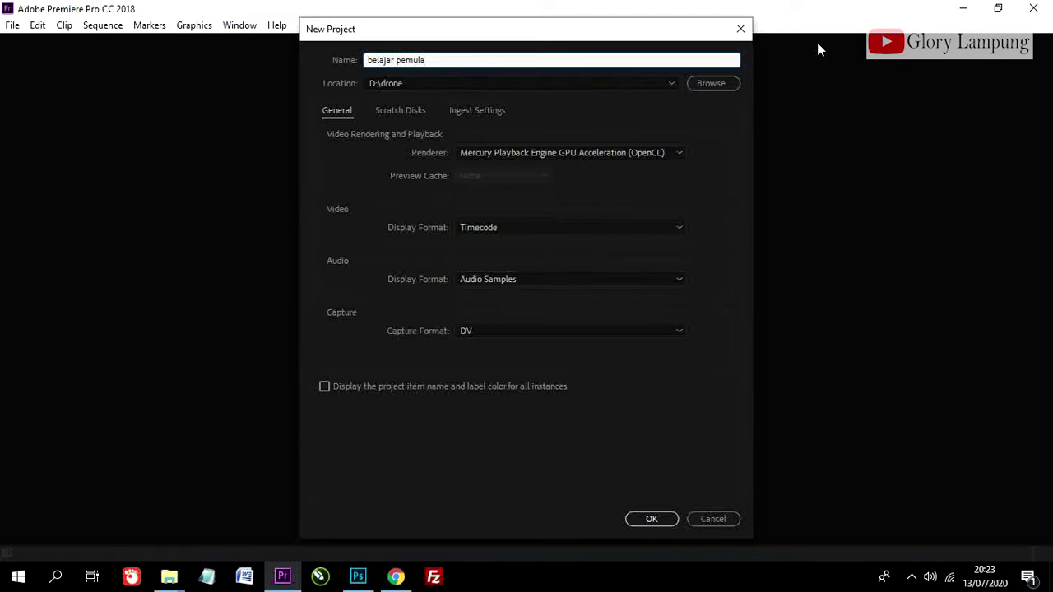
key(Return)
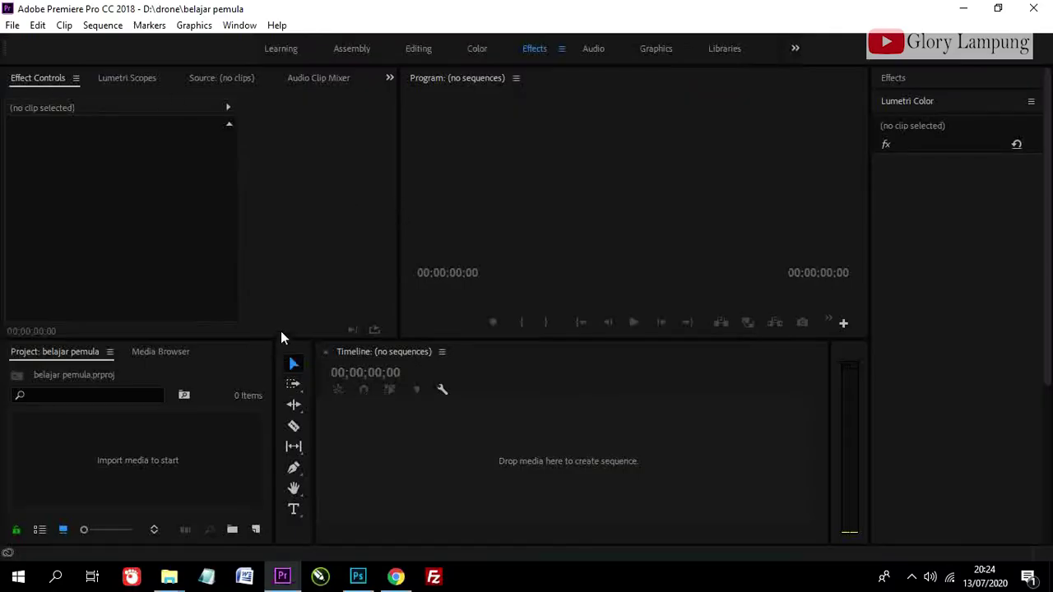
Step: Resize the workspace so the Project and Timeline panels are taller and the Program monitor is wider
drag(288, 344, 291, 321)
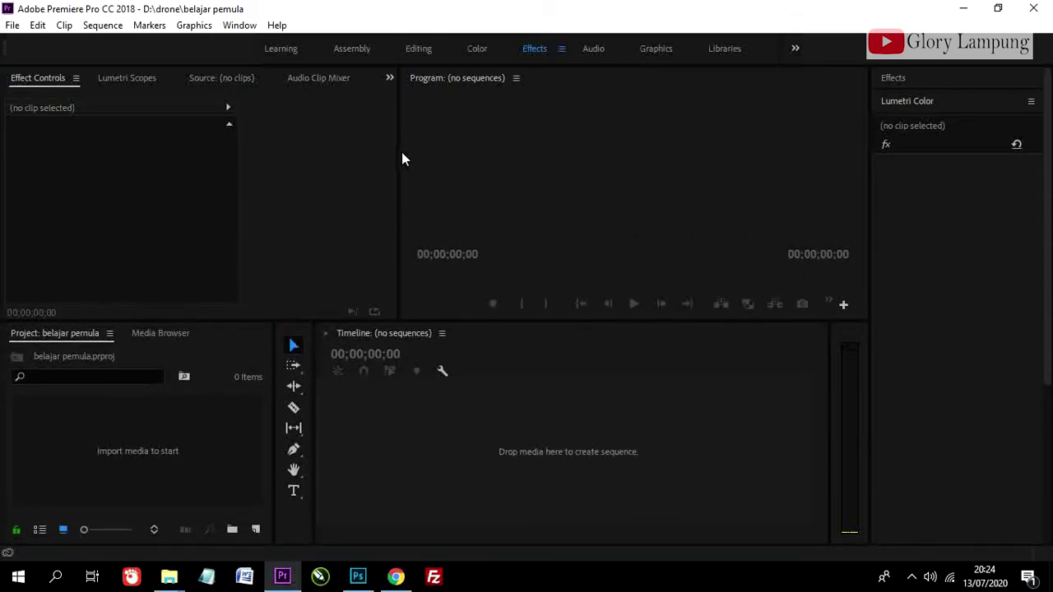
drag(397, 151, 273, 150)
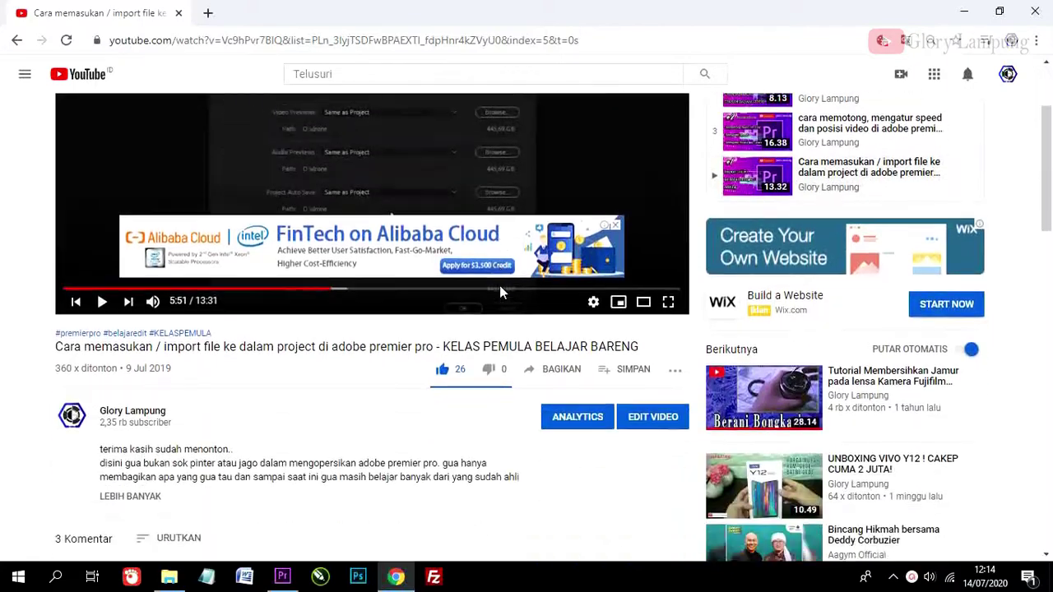
scroll(499, 292, down, 2)
scroll(499, 292, up, 2)
scroll(500, 292, up, 2)
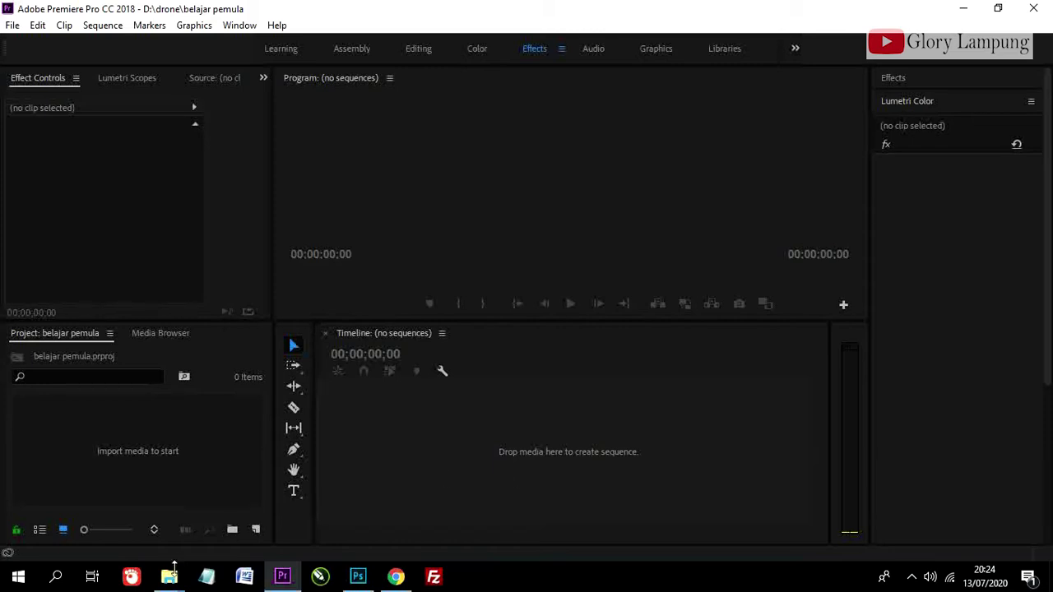
Step: Import the GOPR0203 video from the 100GOPRO folder into the project and create a sequence from it in the timeline
mouse_move(169, 580)
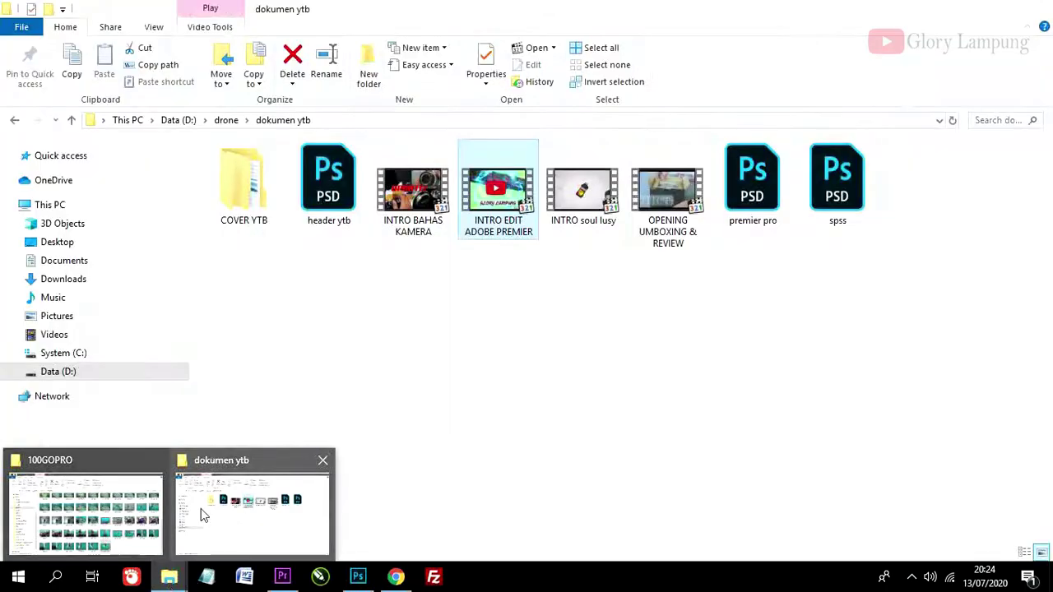
click(97, 514)
click(729, 501)
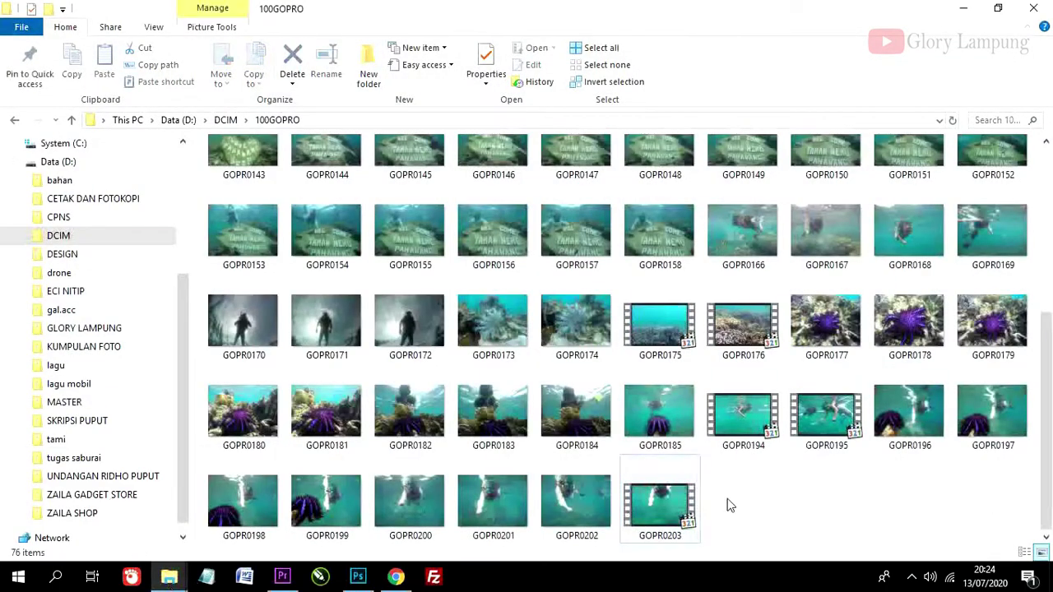
mouse_move(667, 499)
mouse_down()
mouse_move(705, 553)
mouse_move(428, 477)
mouse_move(687, 497)
mouse_up()
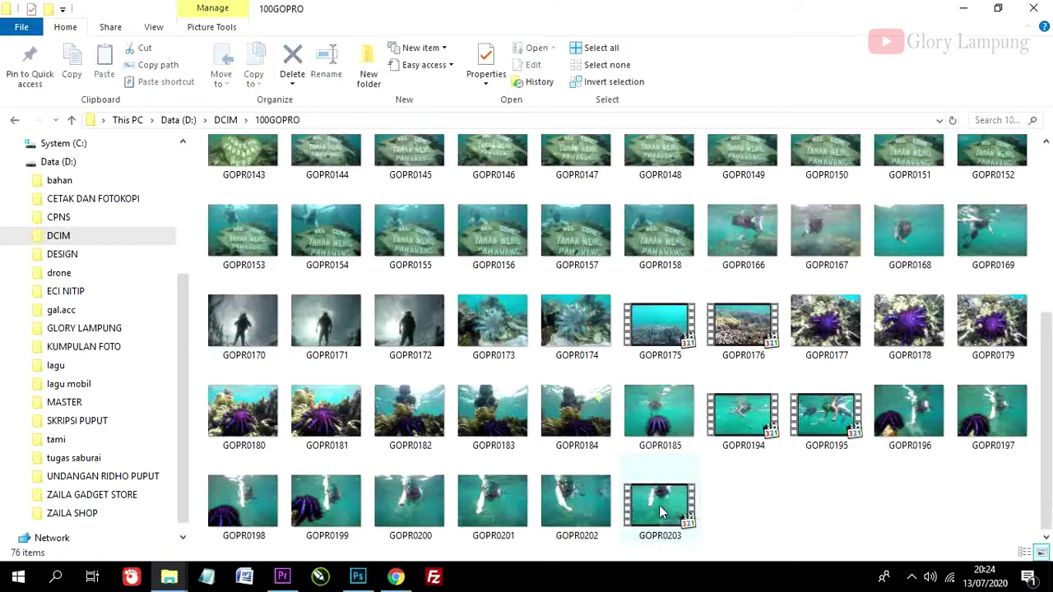
click(662, 512)
drag(662, 511, 65, 443)
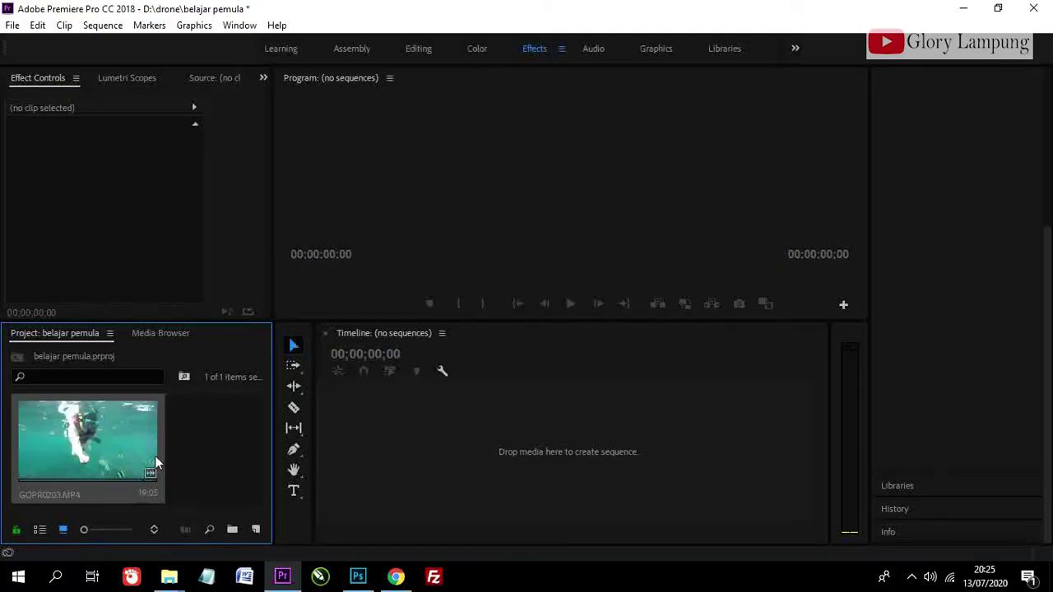
drag(108, 445, 525, 451)
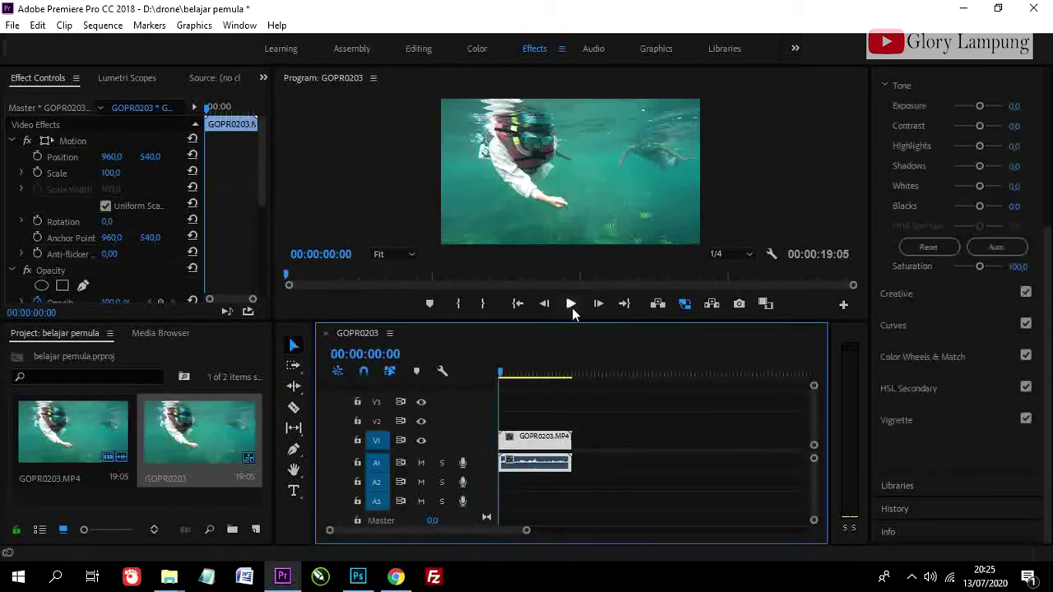
Step: Preview the first two seconds of the sequence, and render it with Render In to Out
click(571, 305)
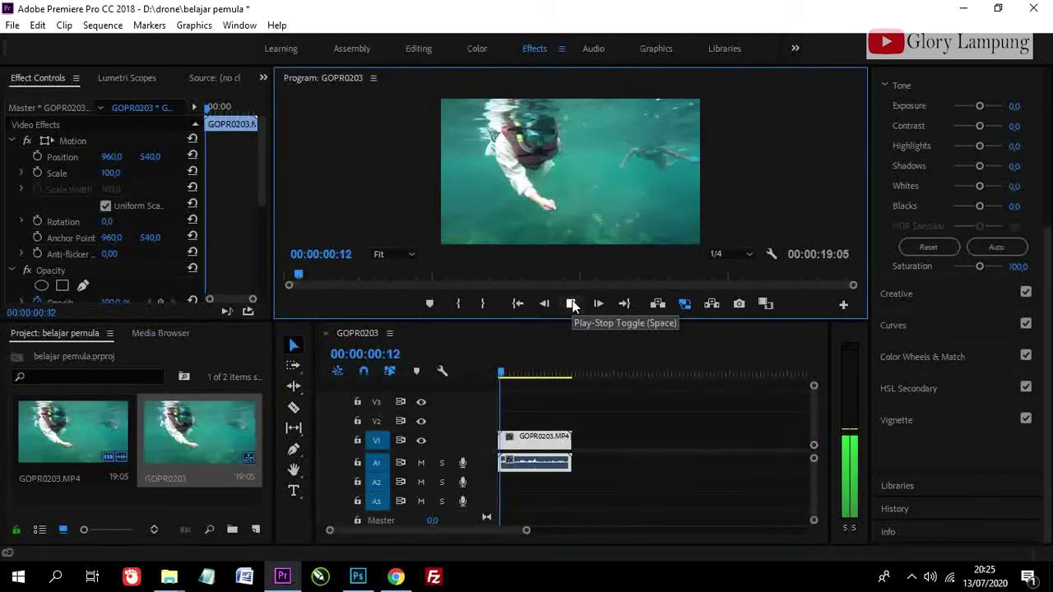
click(571, 304)
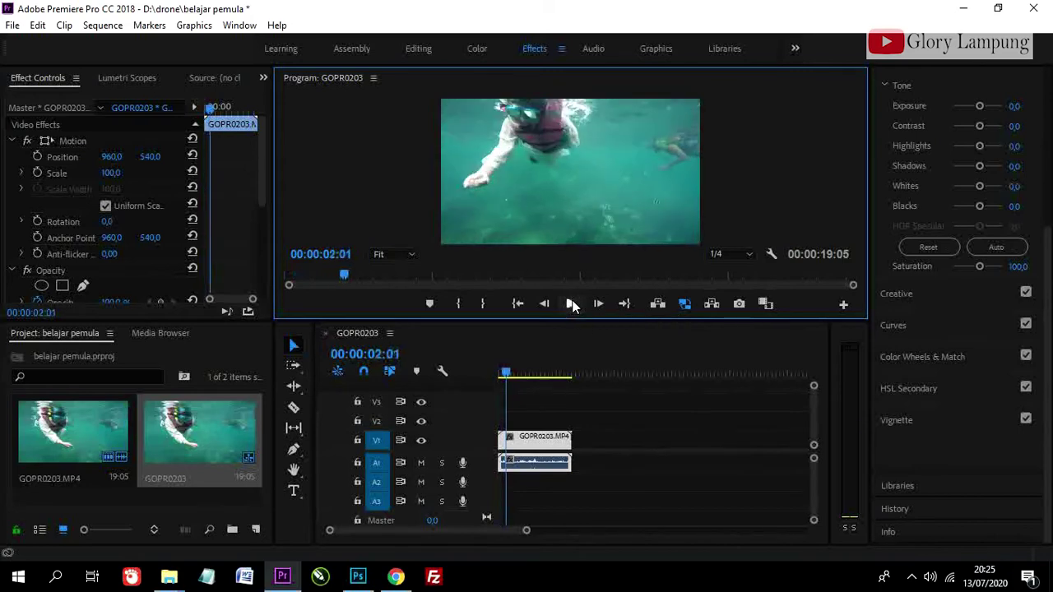
click(115, 27)
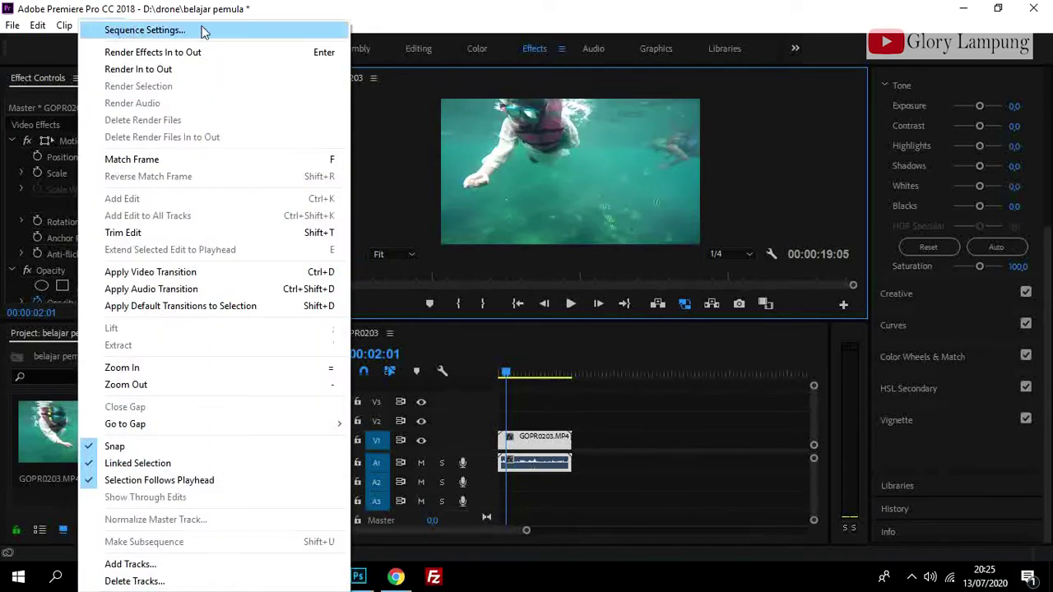
click(187, 75)
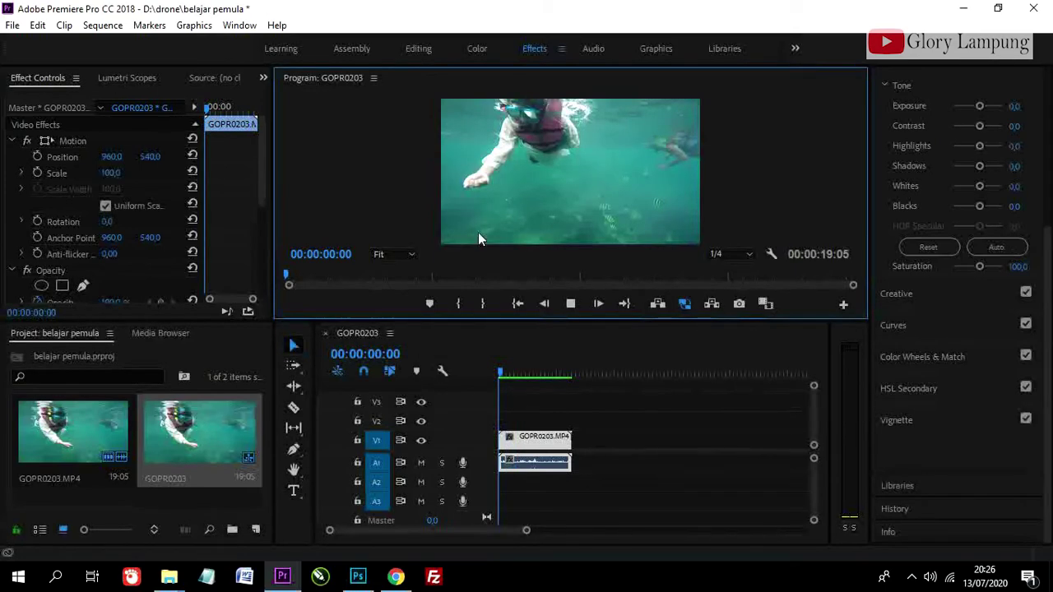
Step: Play the opening seconds of the rendered sequence twice, returning the playhead to the start each time
key(space)
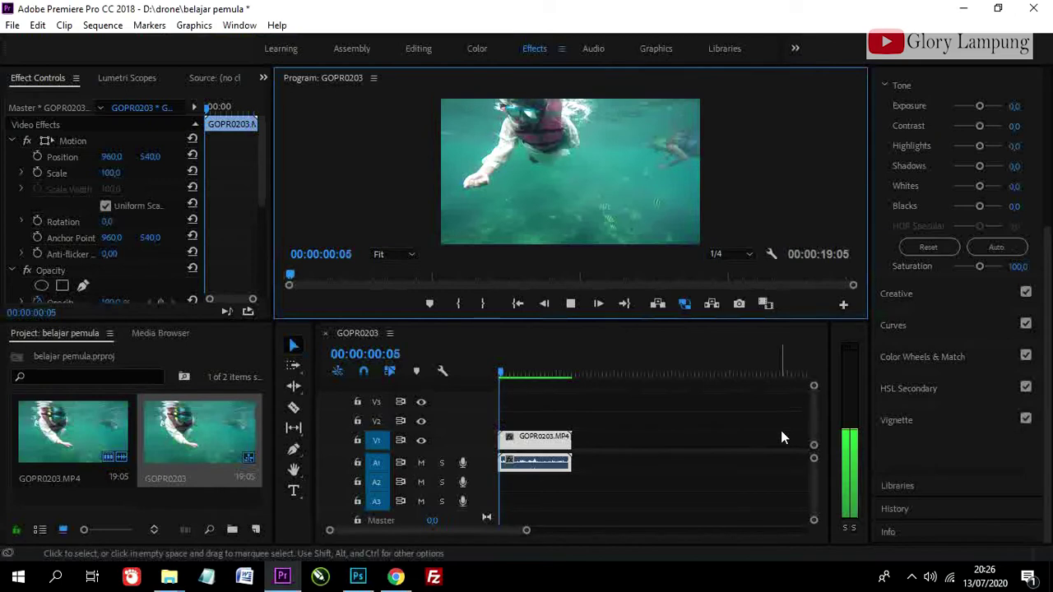
click(570, 303)
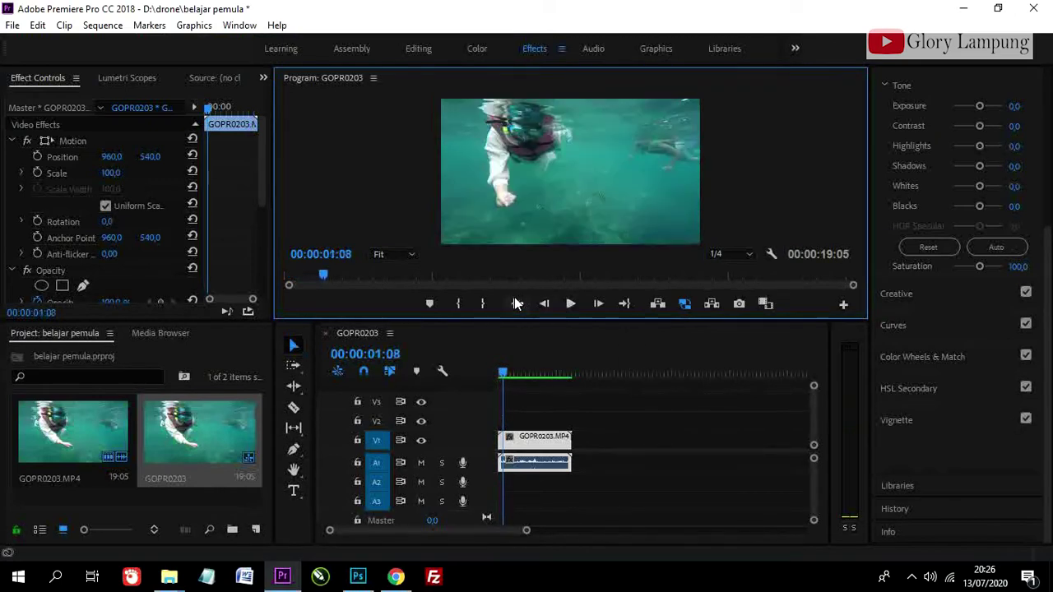
click(516, 304)
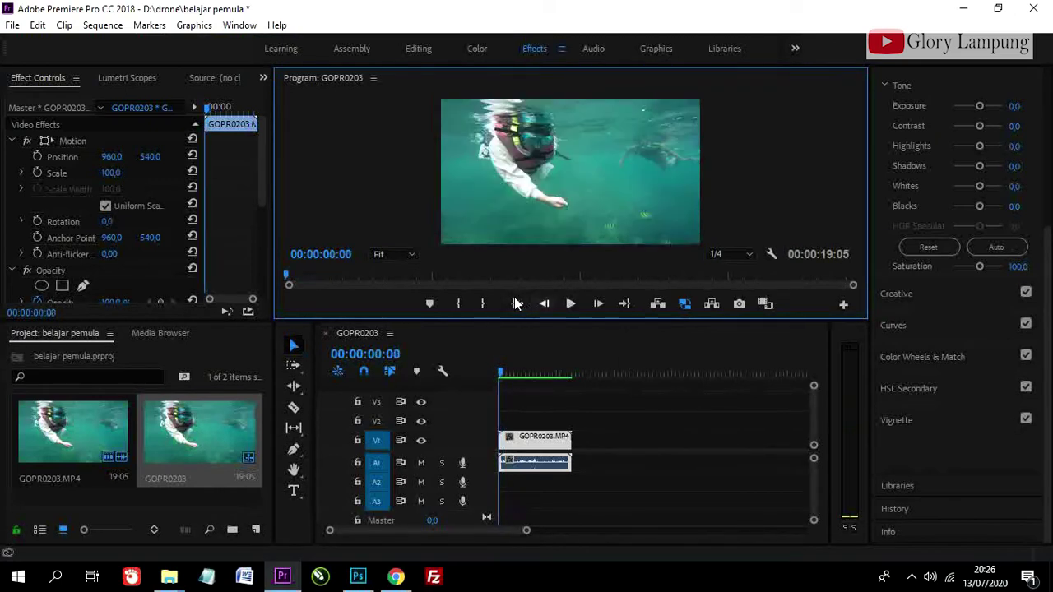
click(570, 303)
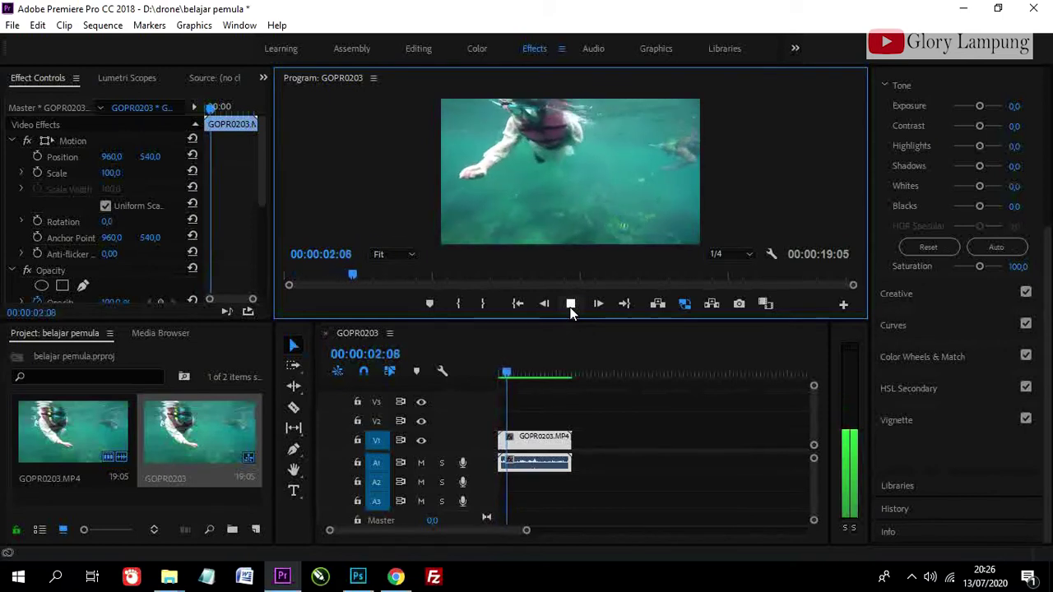
click(570, 303)
click(517, 303)
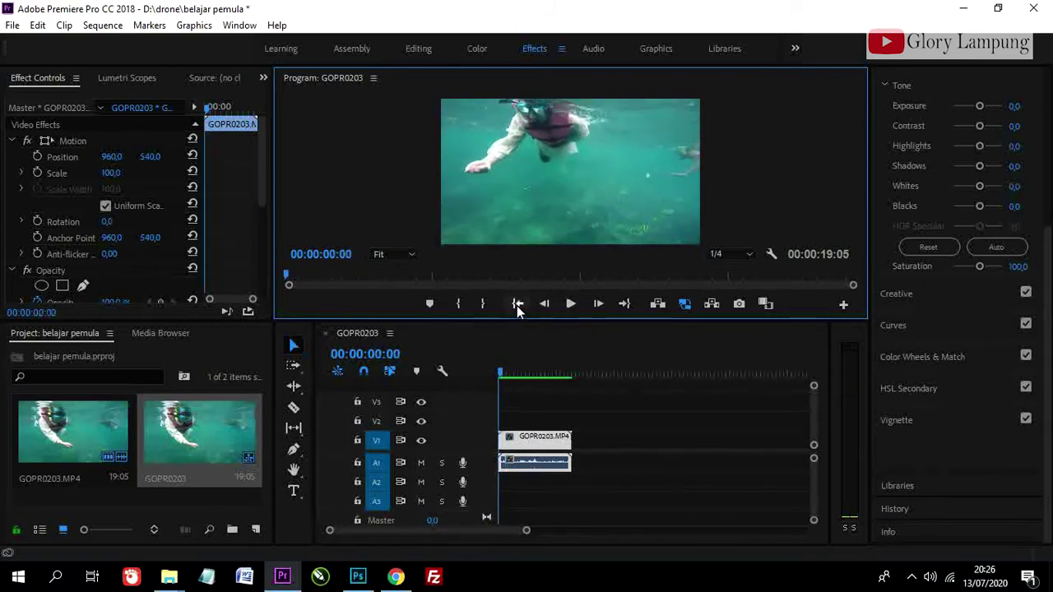
Step: Split the GOPR0203 clip with the Razor tool at 00:00:02:16 and at 00:00:10:12
click(570, 303)
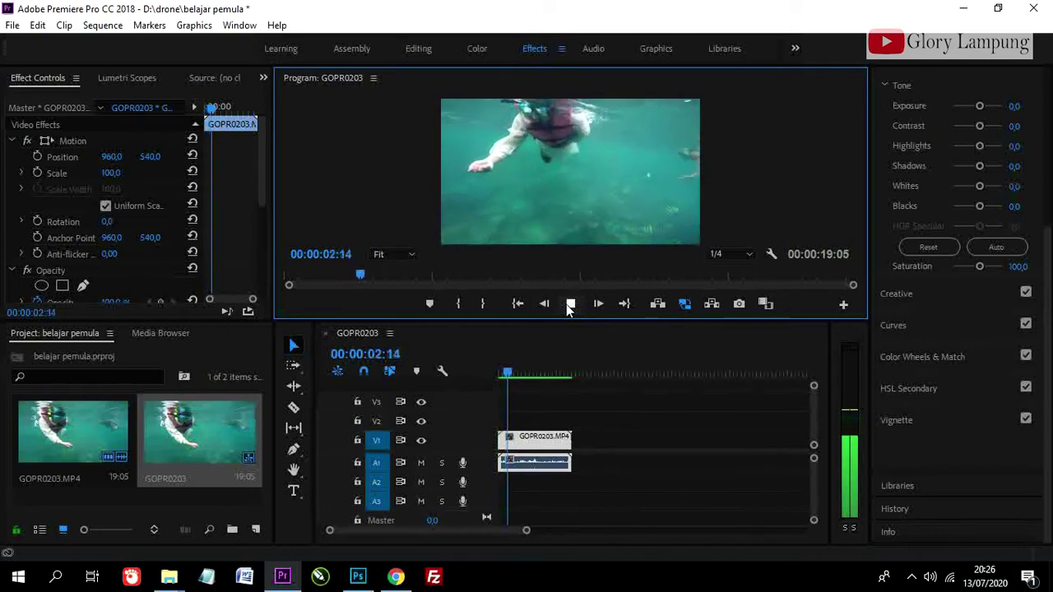
click(570, 303)
key(c)
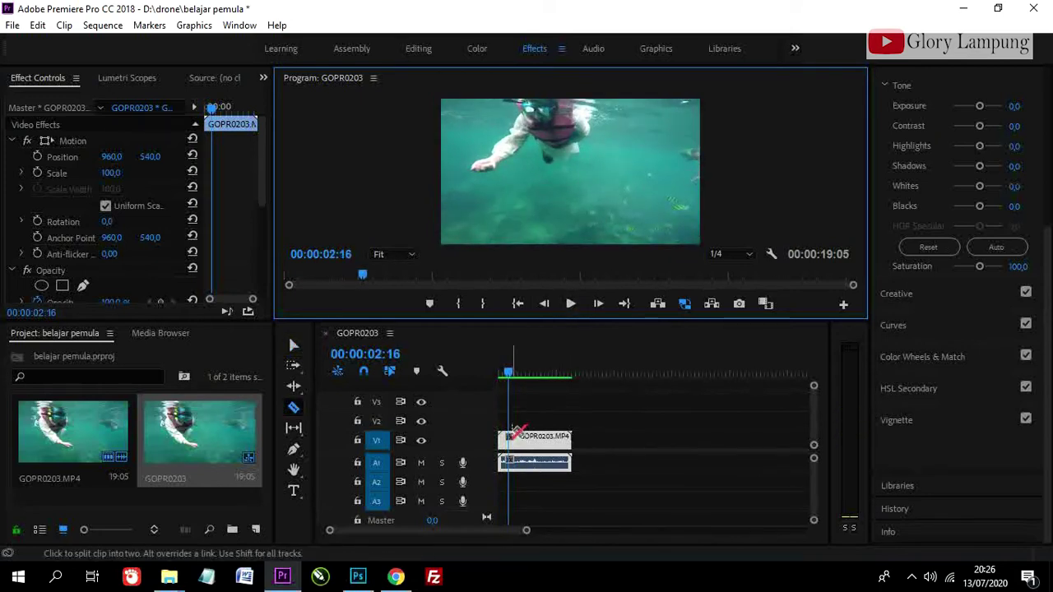
click(507, 437)
key(space)
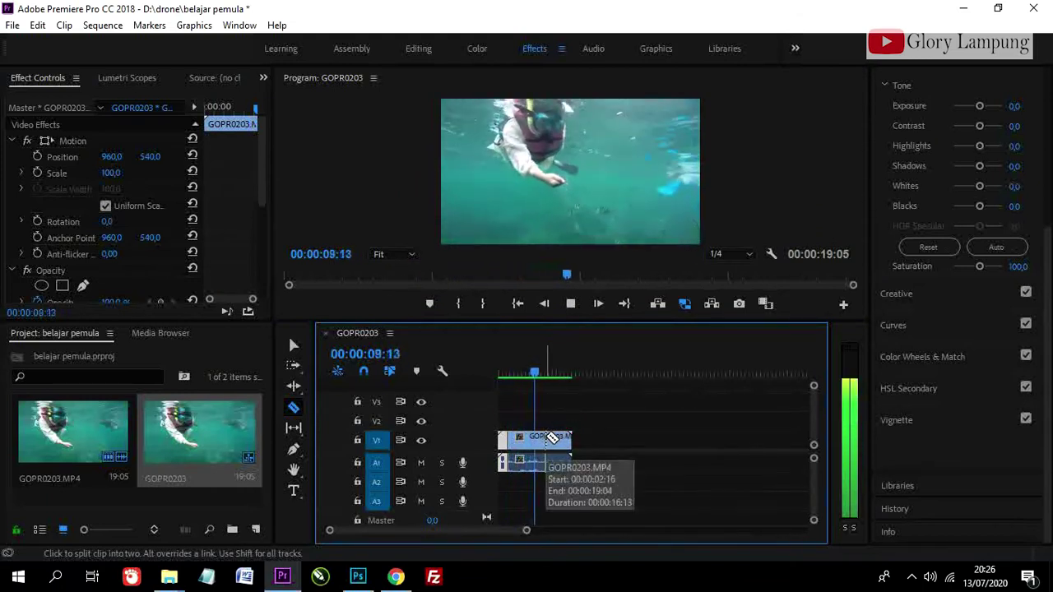
click(548, 438)
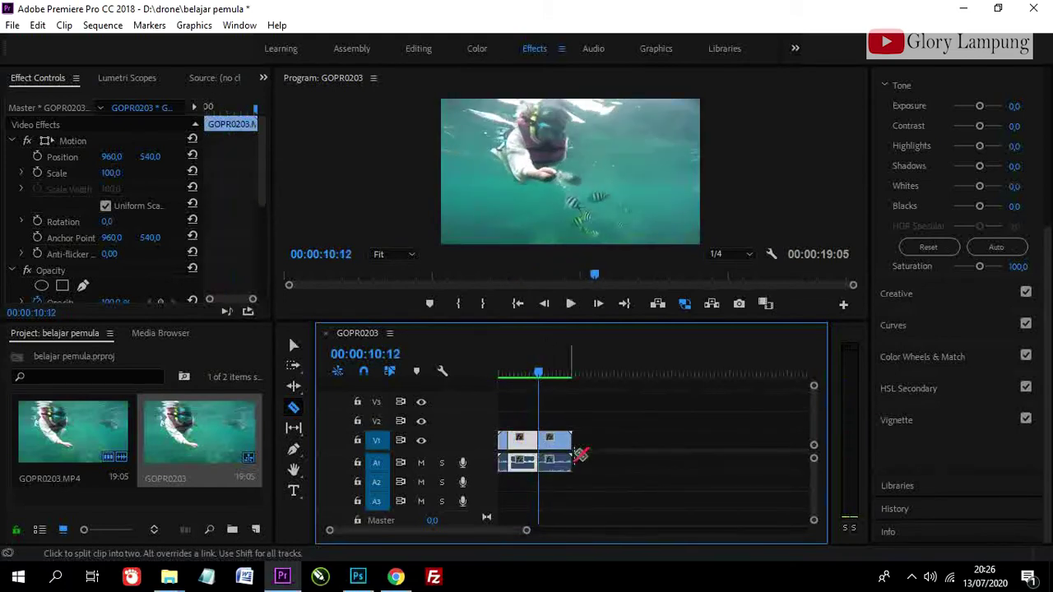
Step: Delete the clip section after 00:00:10:12, move the middle section to the start of the timeline and return the playhead there
key(v)
click(556, 444)
key(Delete)
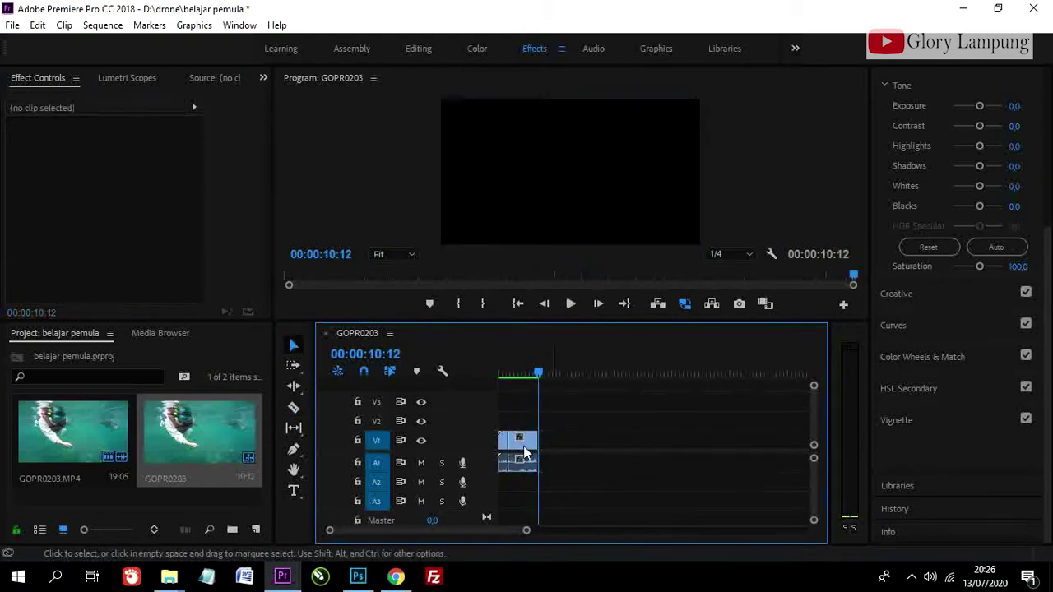
drag(523, 437, 515, 445)
click(518, 304)
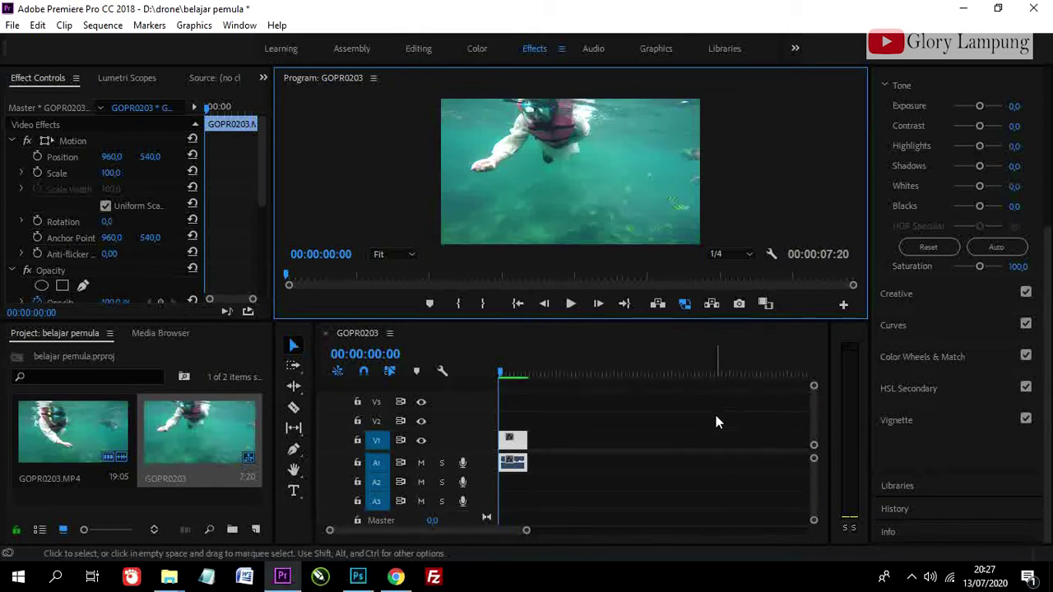
Step: Slow the trimmed clip with Speed/Duration to last 00:00:15:16, and render the sequence with Render In to Out
right_click(520, 444)
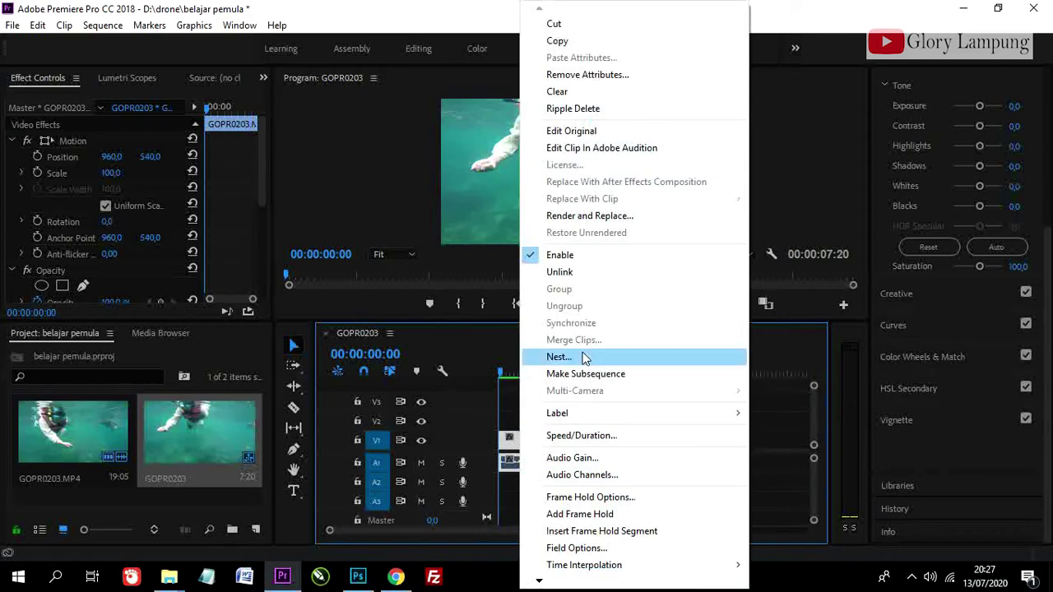
click(590, 436)
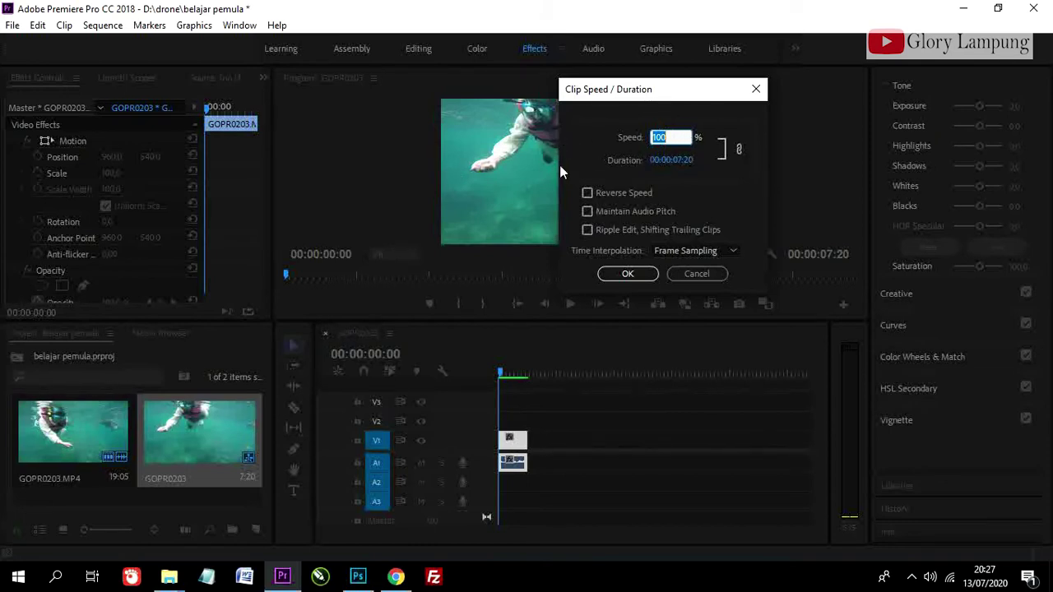
click(621, 274)
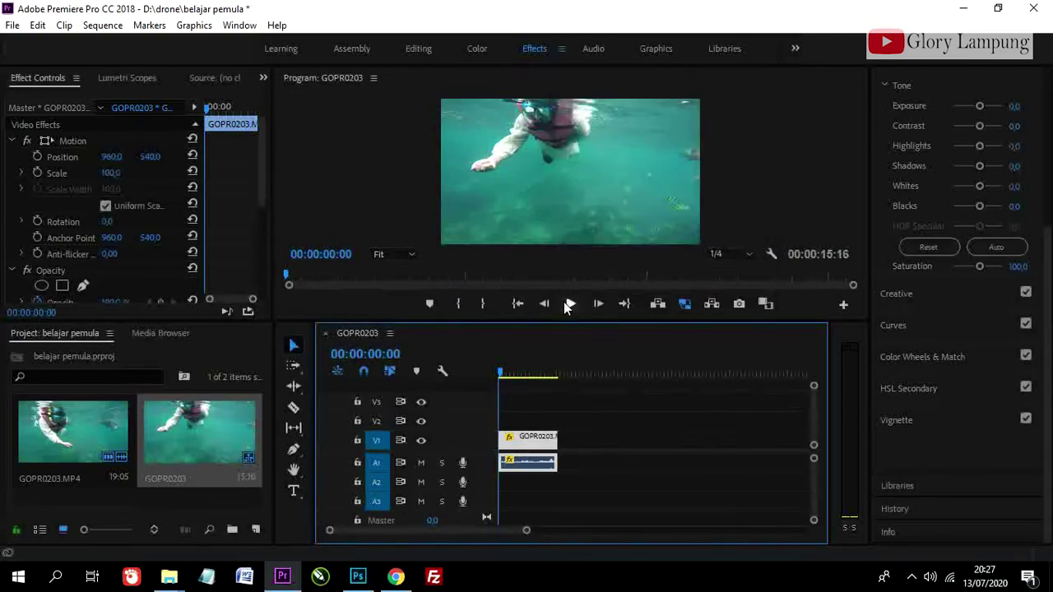
click(115, 26)
click(195, 73)
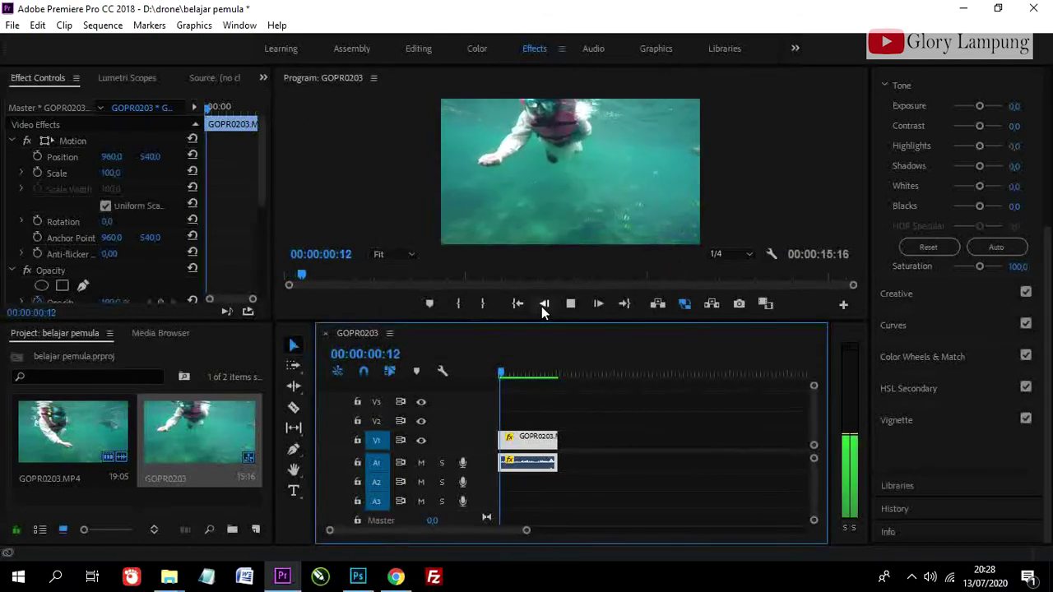
Step: Play the rendered slow-motion sequence from the start twice, stopping around 00:00:12:17 and 00:00:06:19
click(566, 306)
click(518, 306)
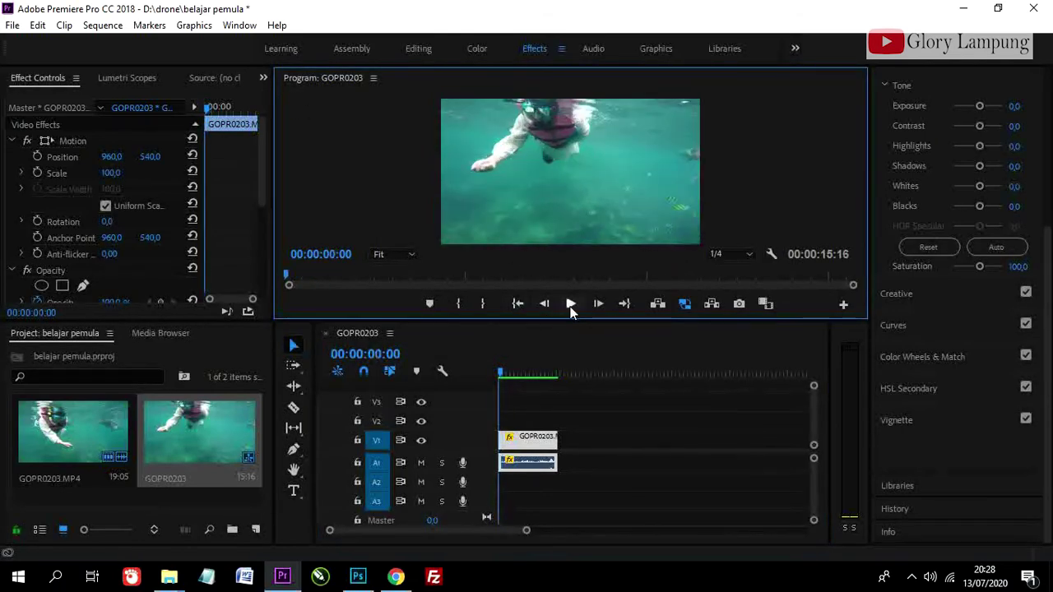
click(572, 306)
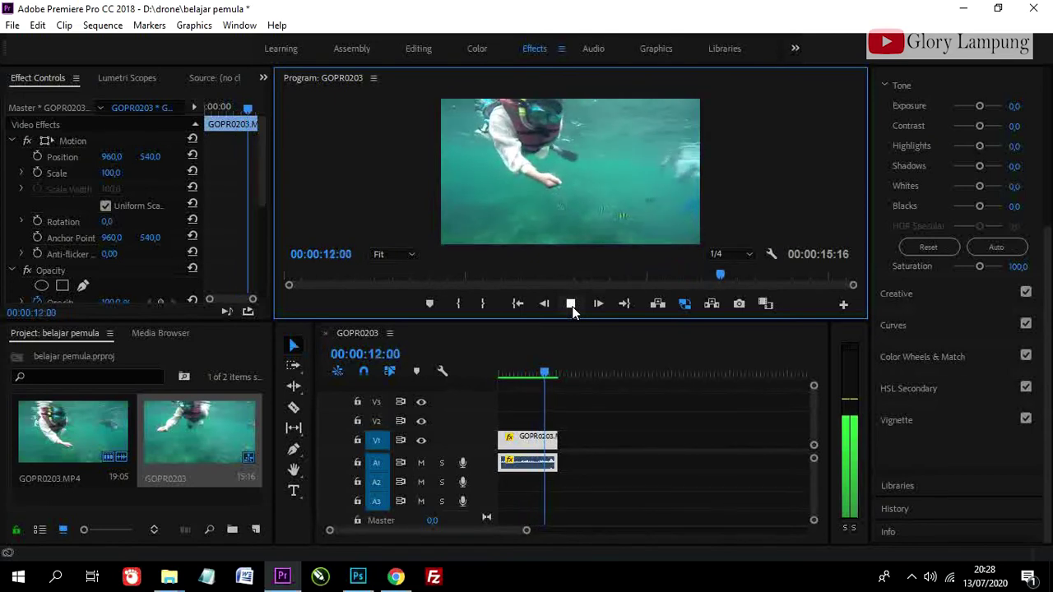
click(571, 304)
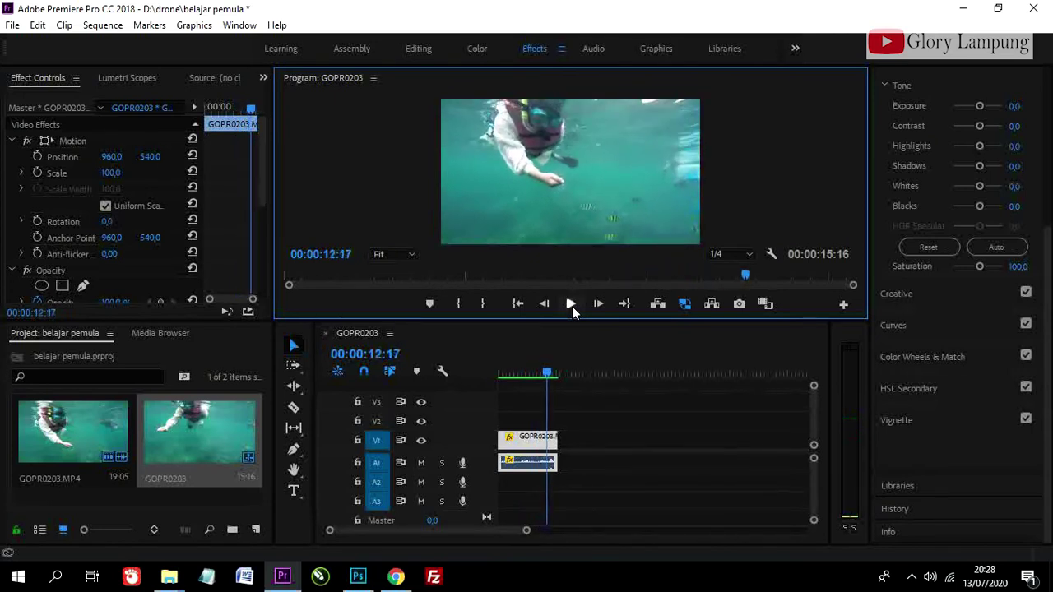
click(521, 305)
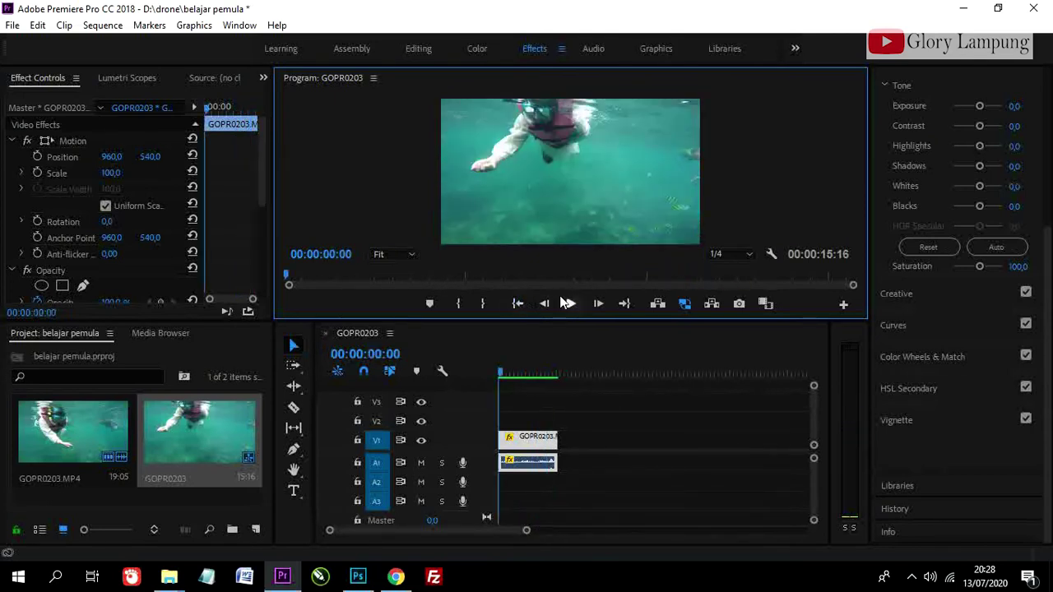
click(568, 303)
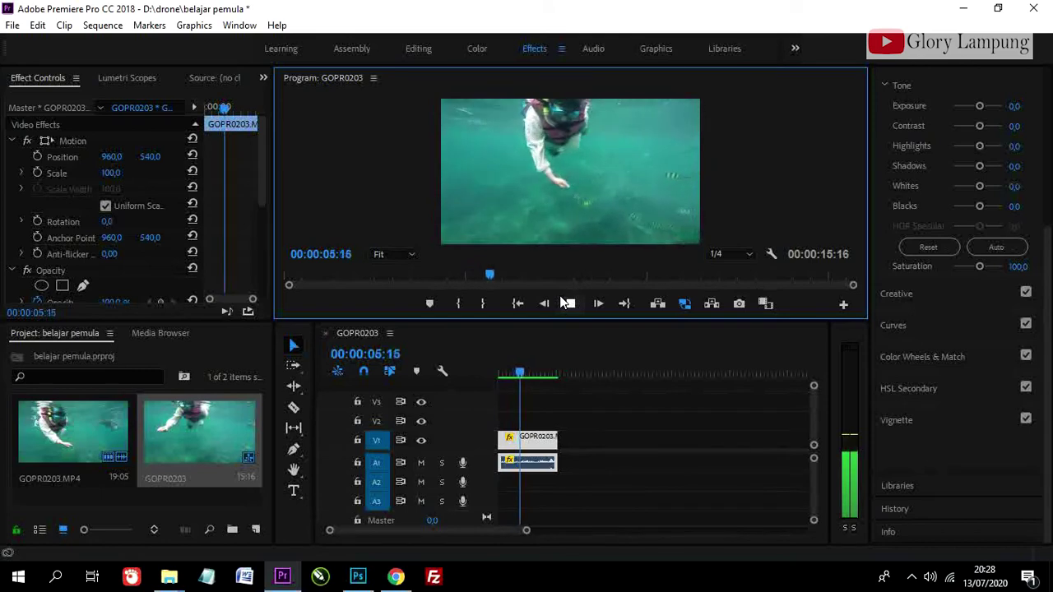
click(564, 302)
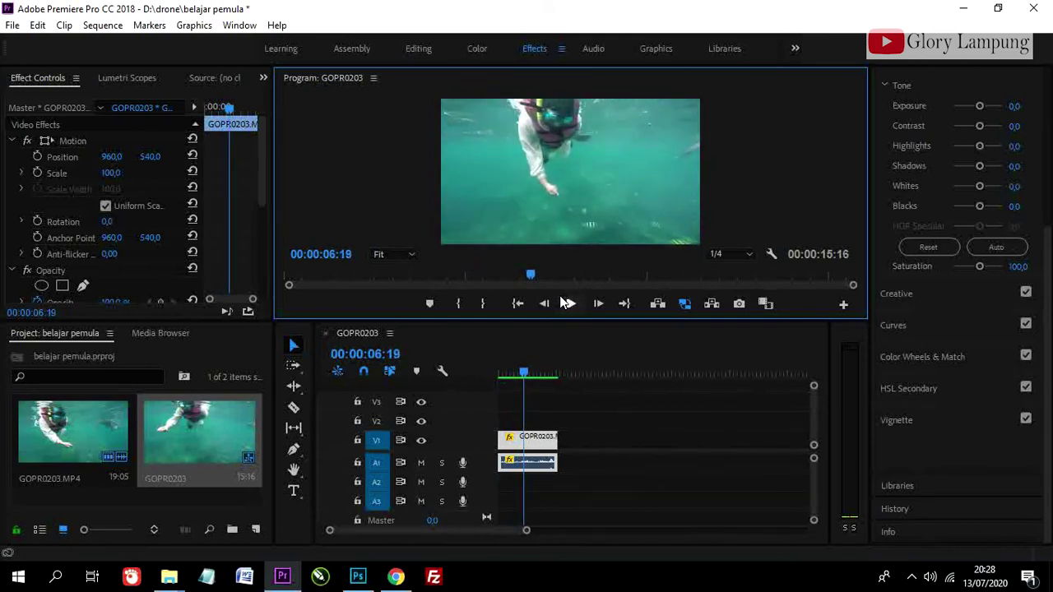
Step: Set the GOPR0203 clip's speed to 30% with Speed/Duration and render the sequence with Render In to Out
right_click(523, 451)
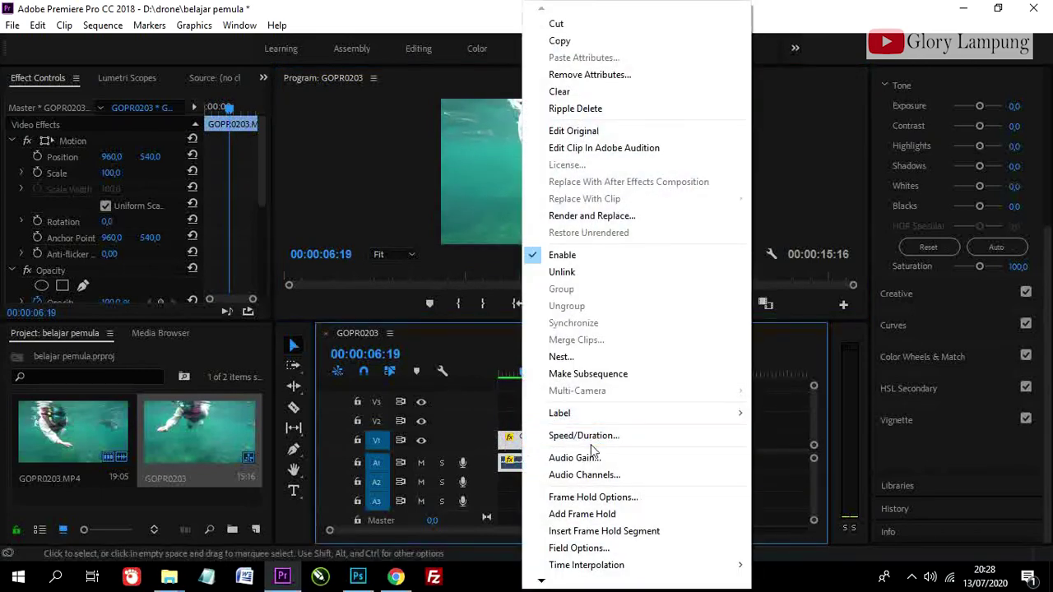
click(593, 435)
text(30)
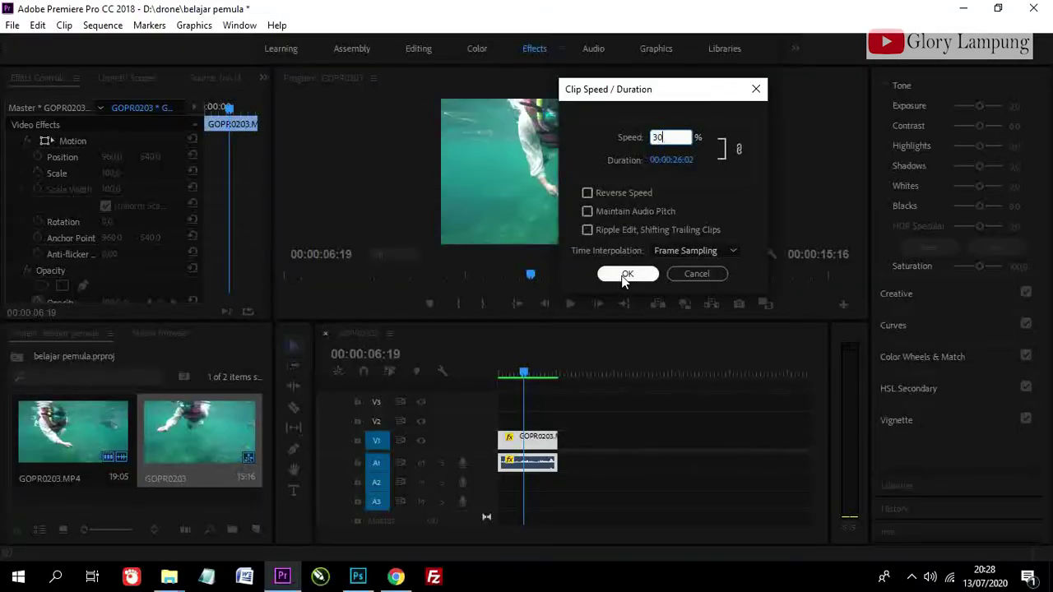
click(516, 421)
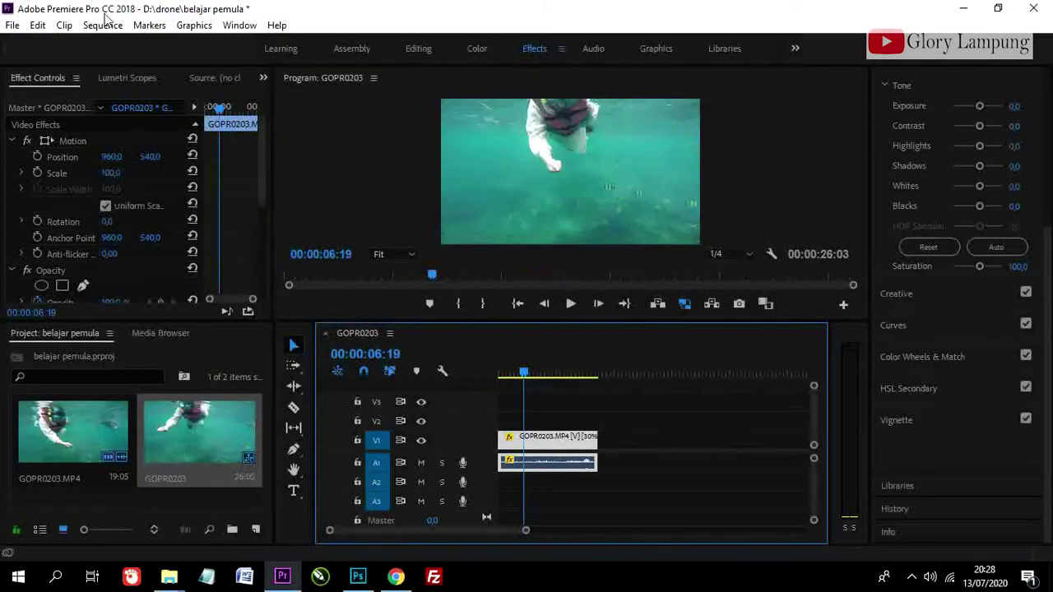
click(103, 23)
click(210, 68)
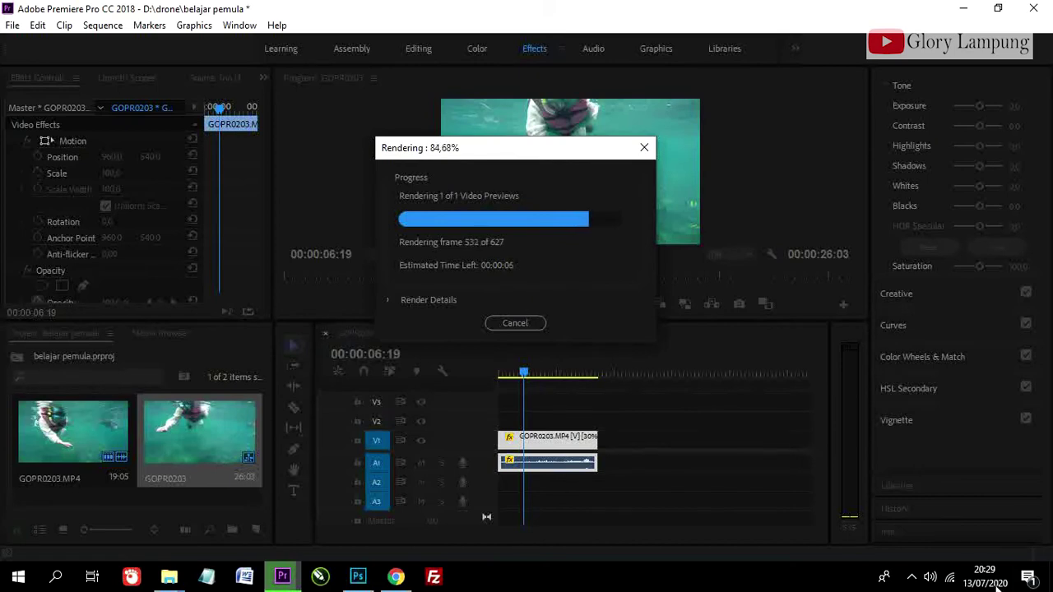
click(911, 578)
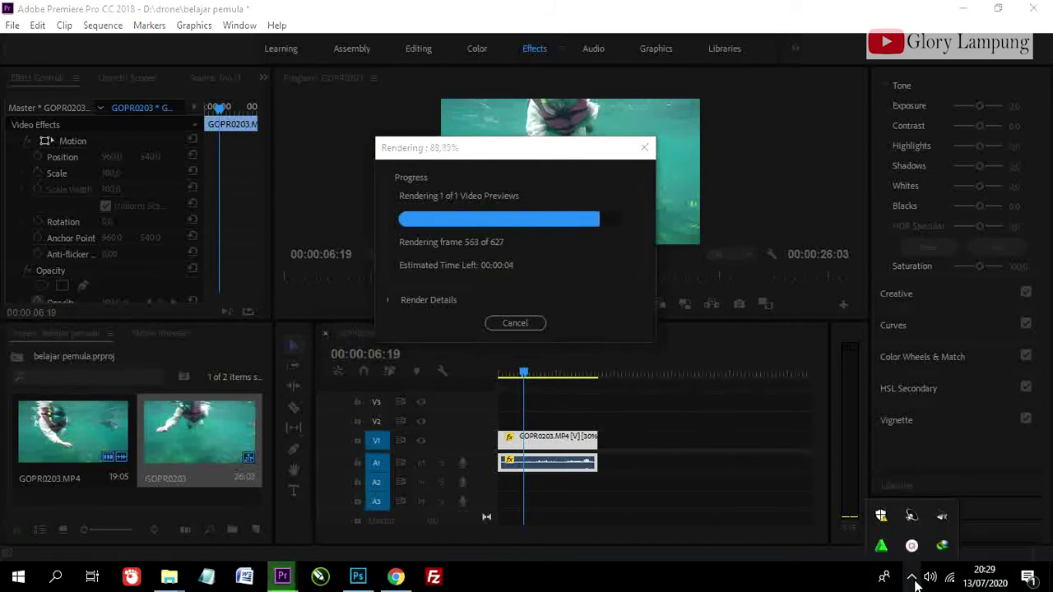
click(911, 577)
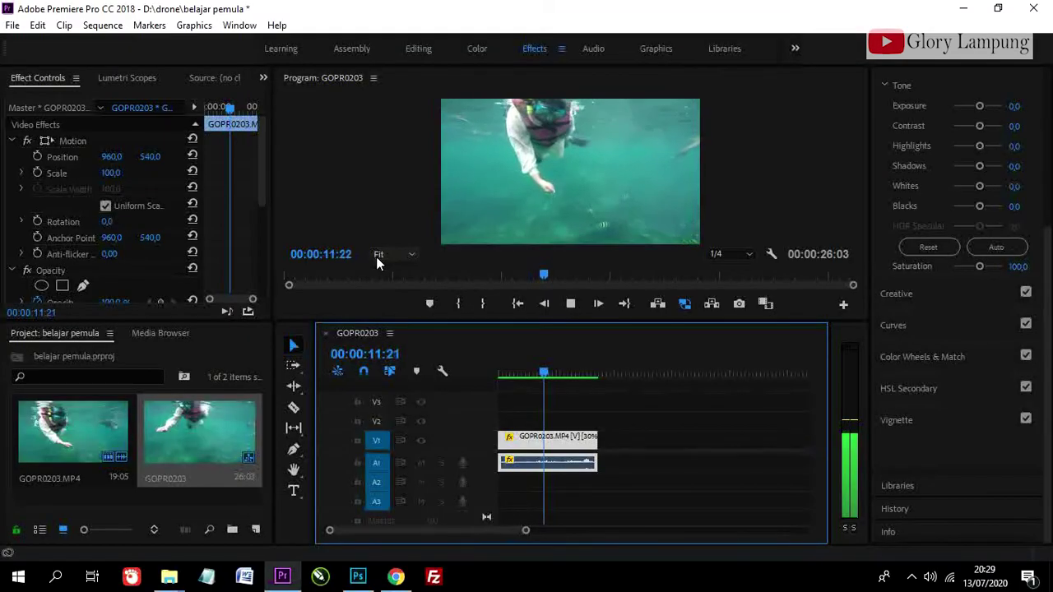
Step: Try the Program monitor preview at 75% and 50% zoom during playback, and stop the playback
click(376, 258)
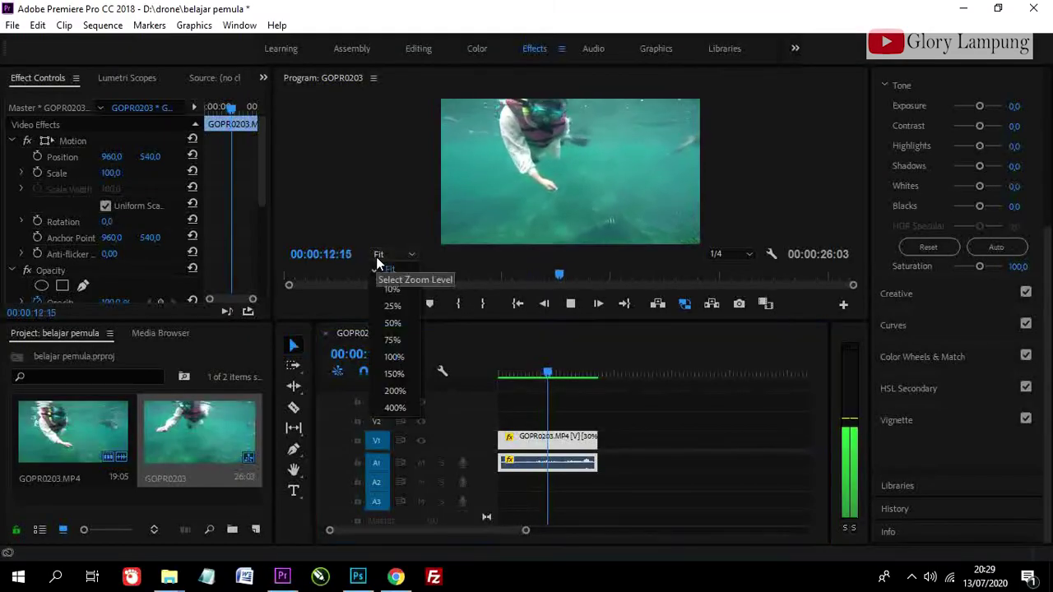
click(392, 340)
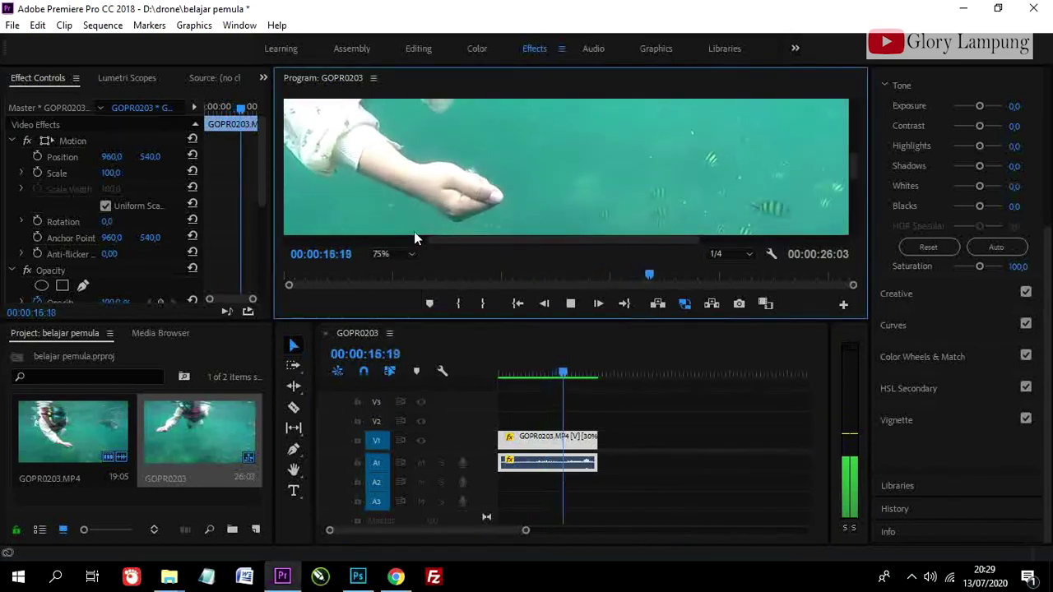
click(393, 253)
click(388, 318)
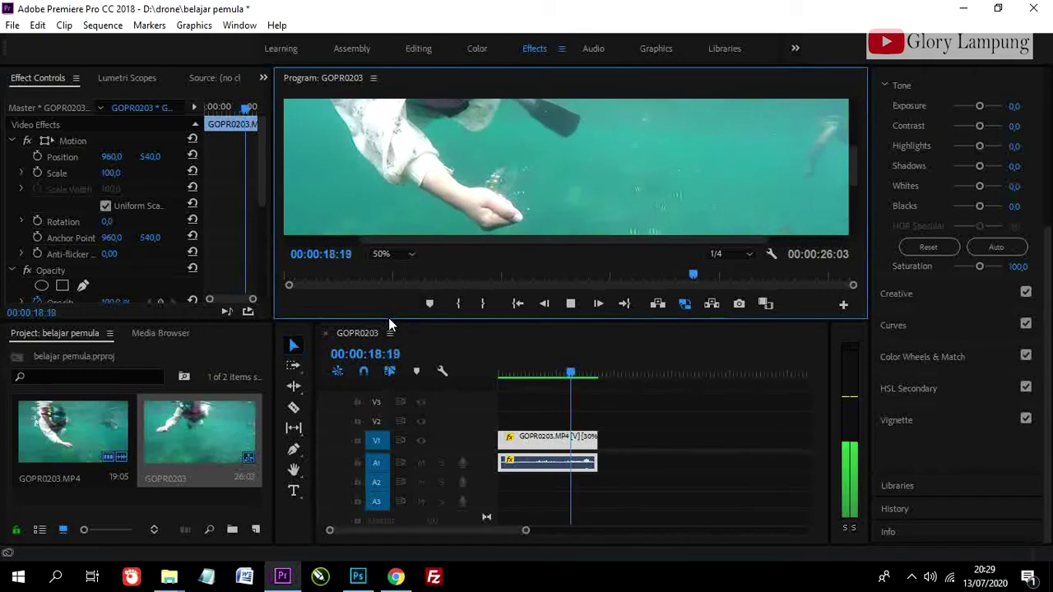
key(space)
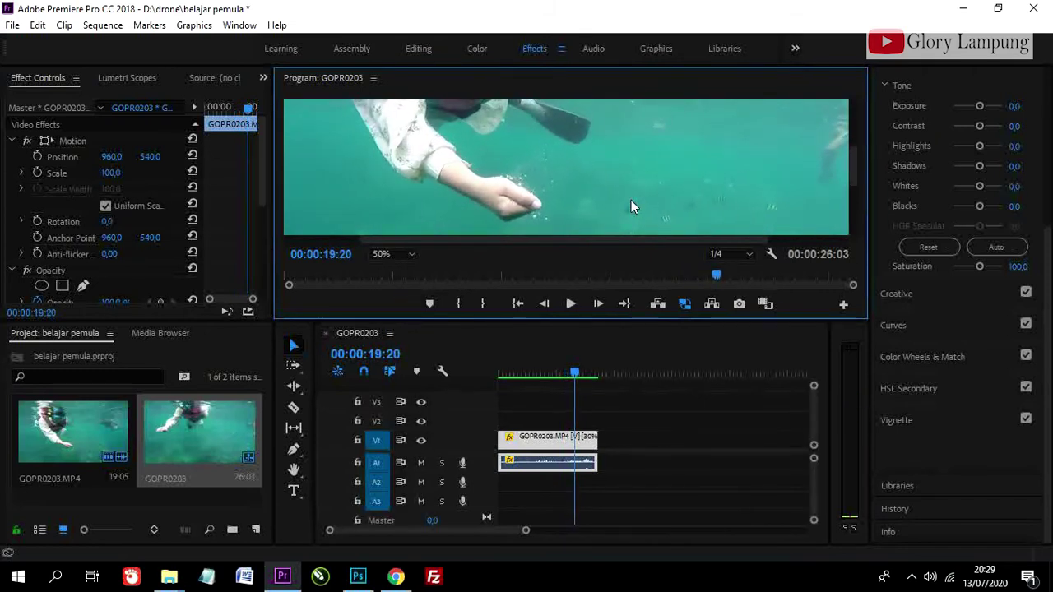
Step: Set the Program monitor zoom to 25% and play the rendered sequence from the start to 00:00:09:08
click(517, 304)
click(387, 255)
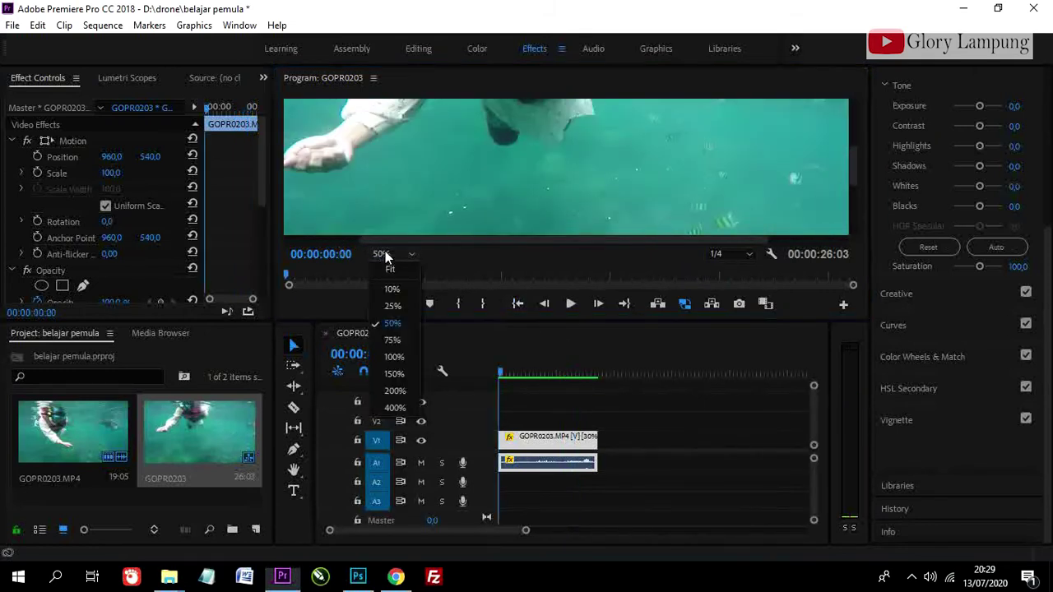
click(393, 306)
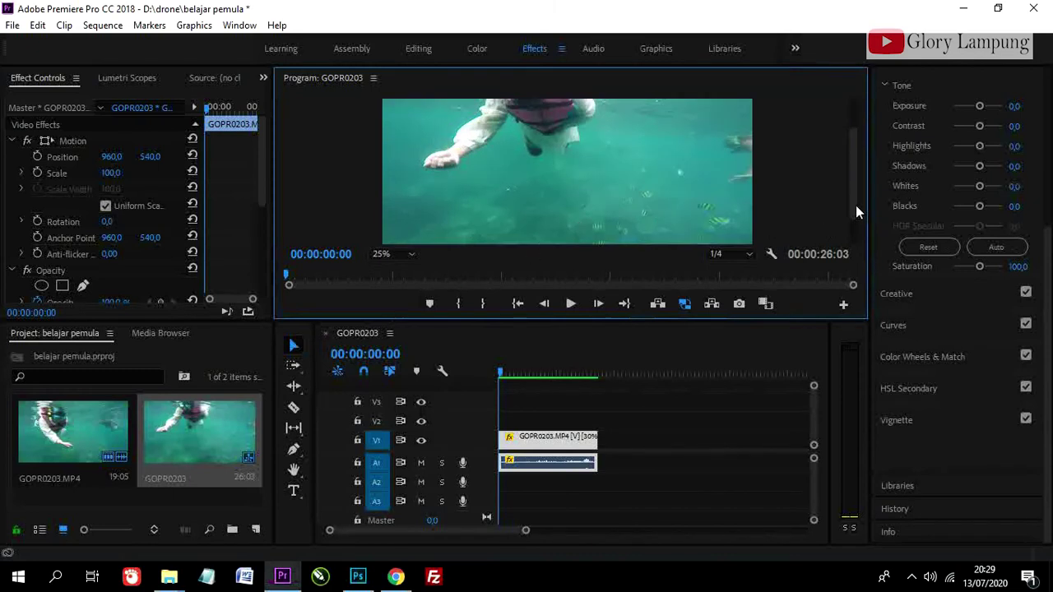
scroll(855, 203, up, 2)
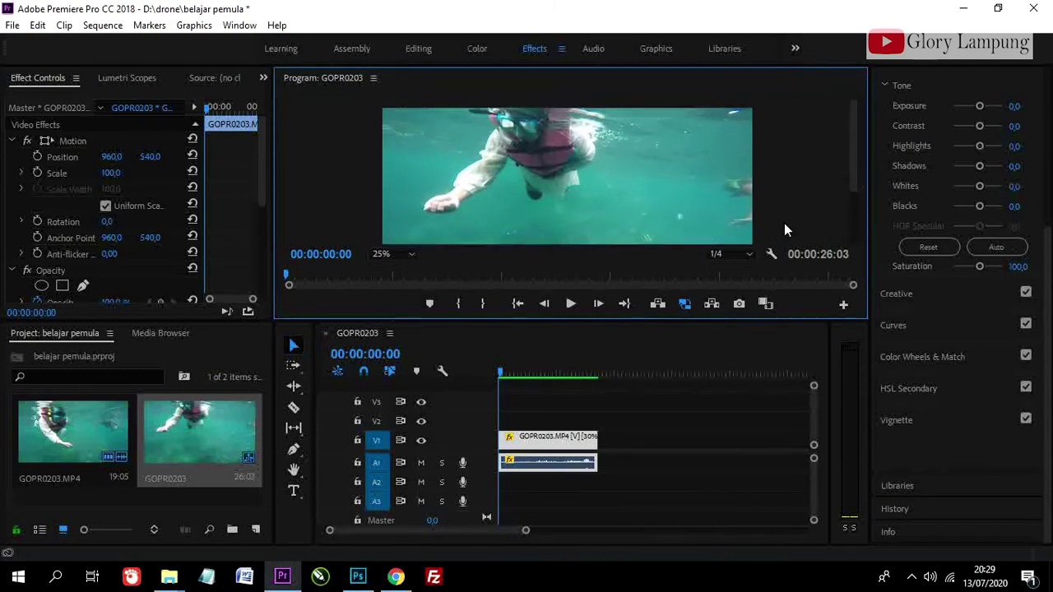
click(569, 304)
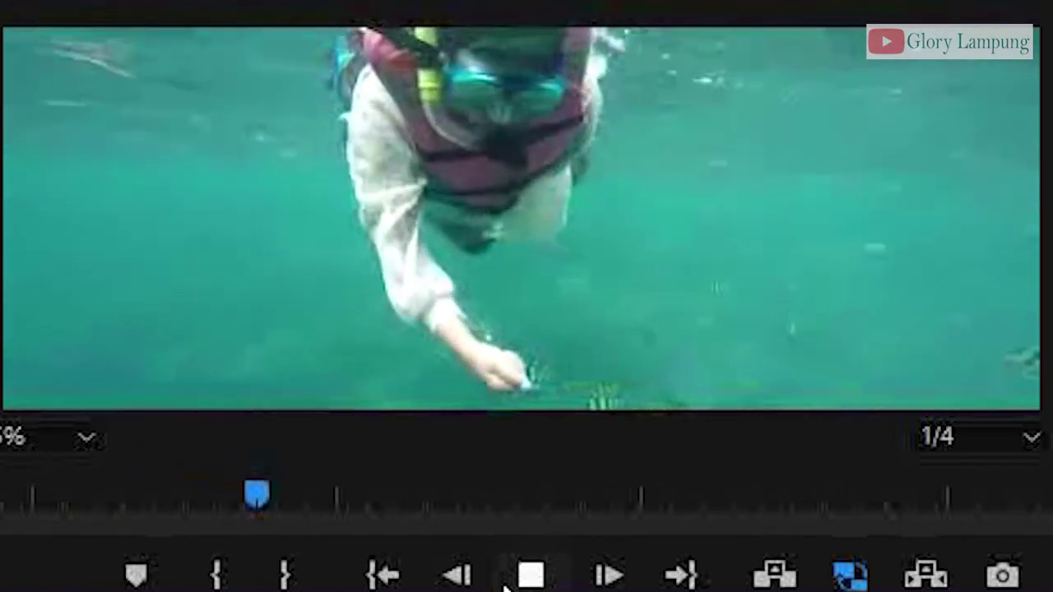
click(504, 582)
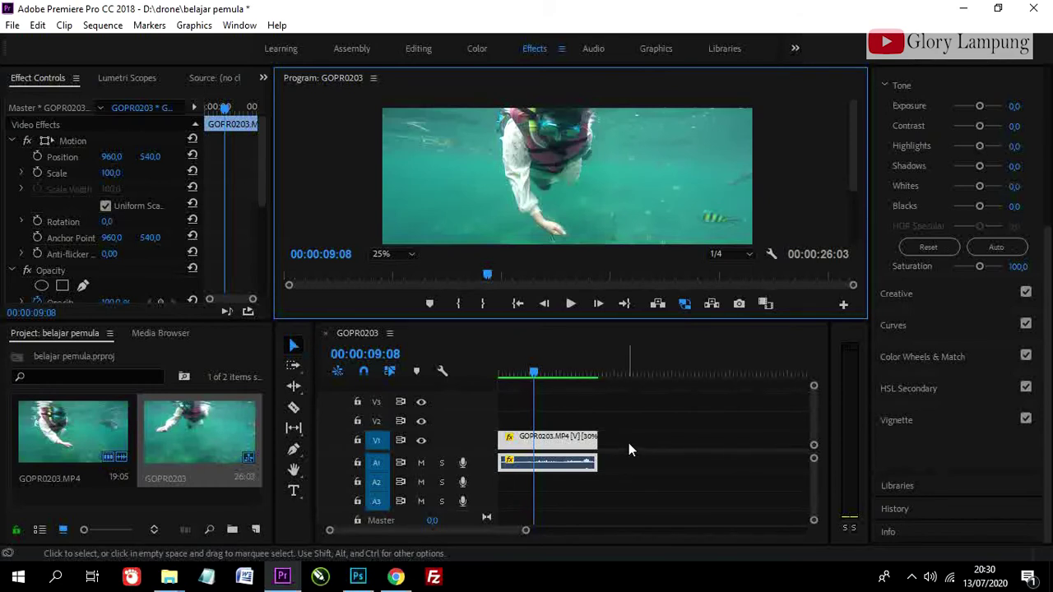
Step: Set the GOPR0203 clip's speed to 100% and return the playhead to the start of the sequence
right_click(566, 442)
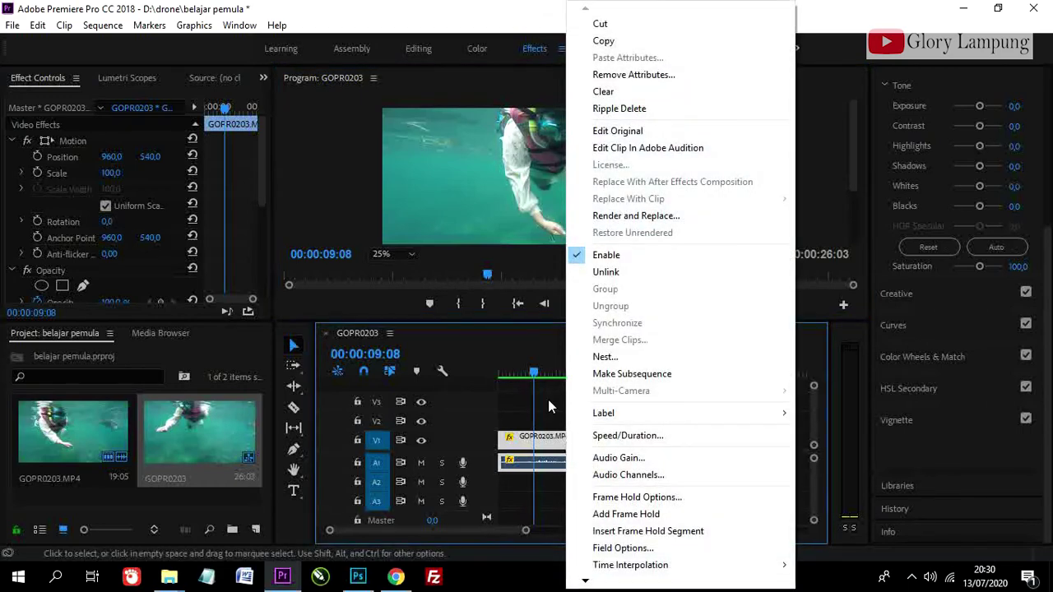
click(629, 441)
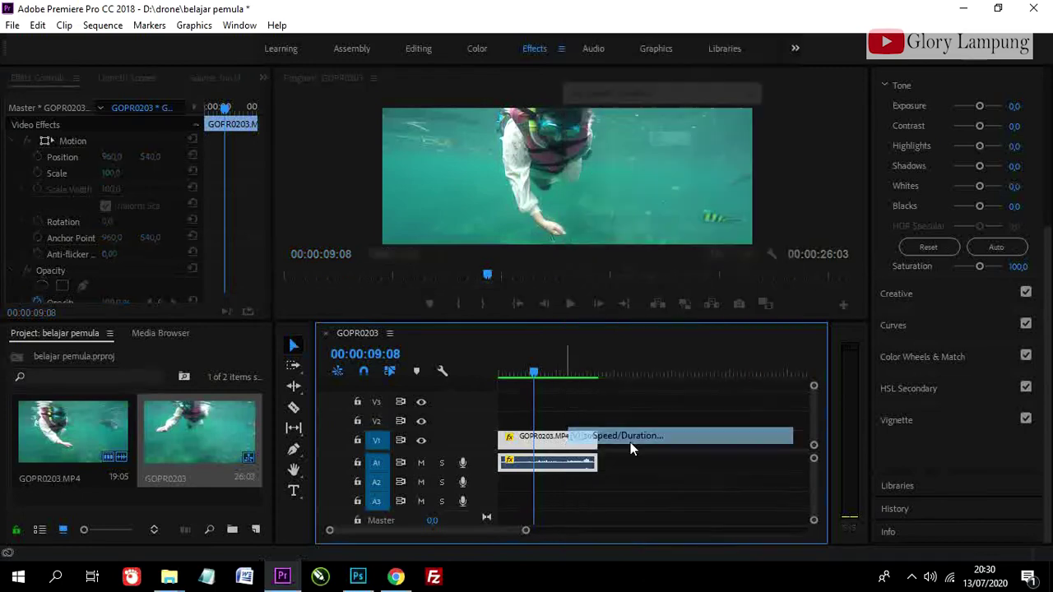
text(100)
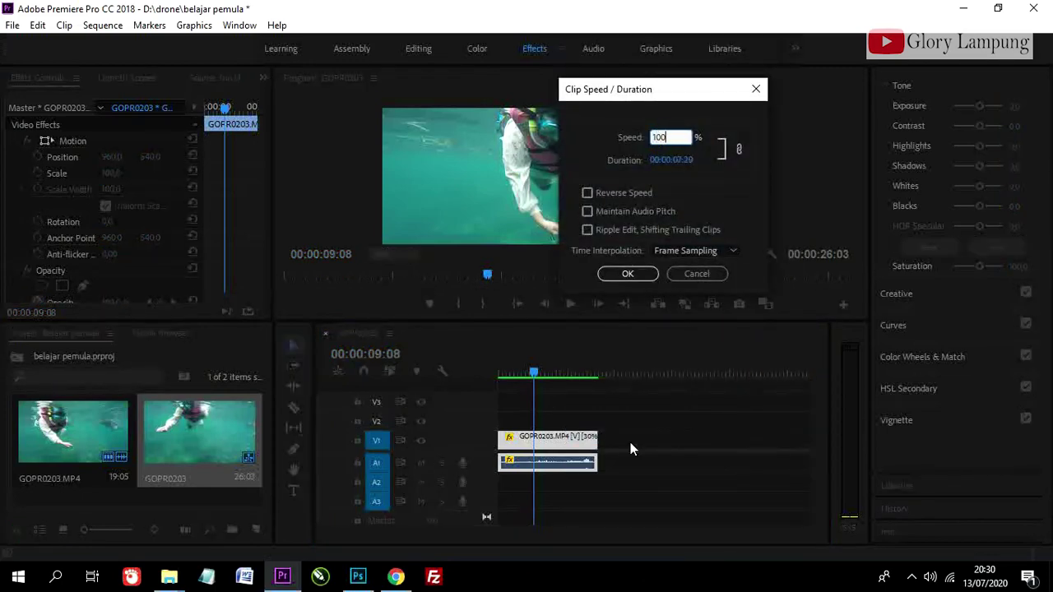
key(Return)
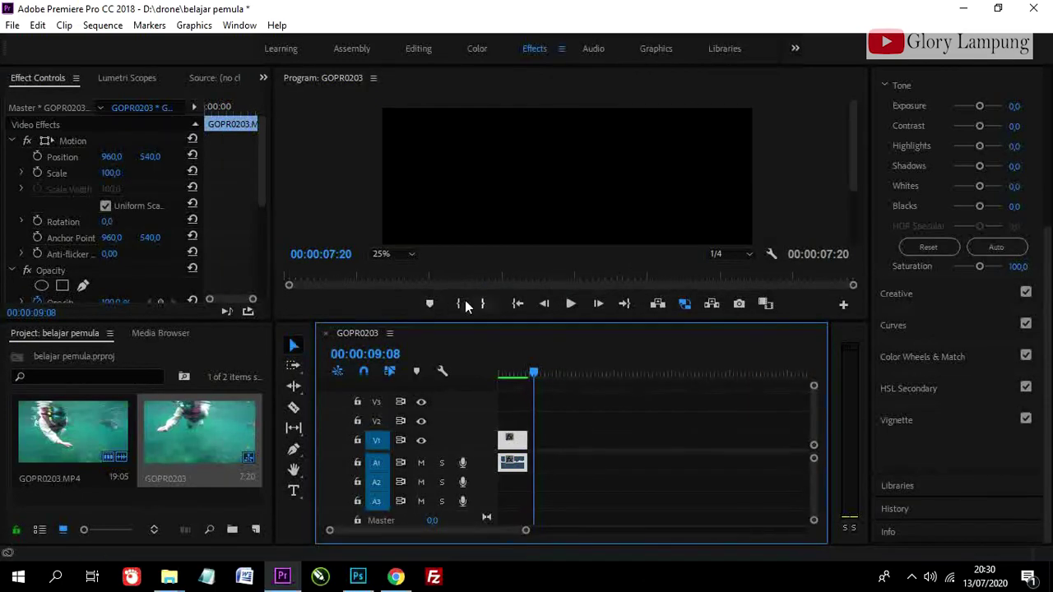
click(516, 304)
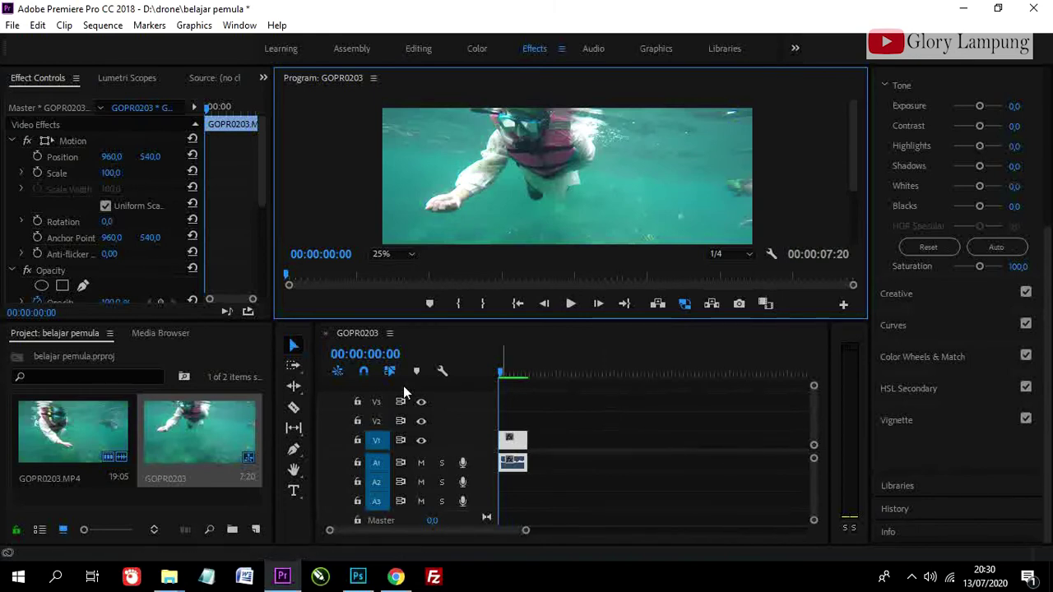
right_click(519, 454)
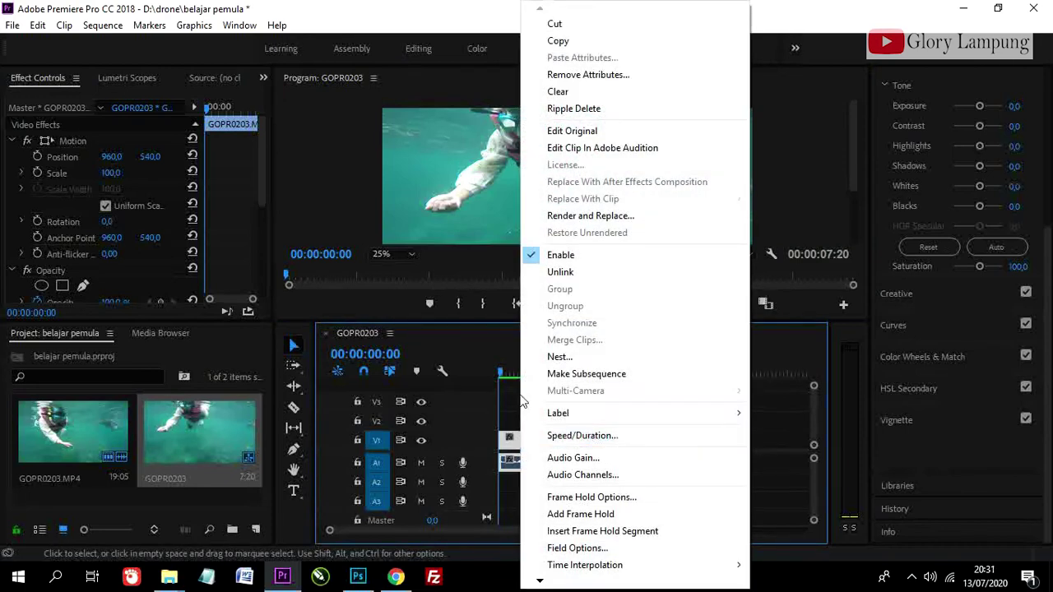
click(518, 395)
click(516, 447)
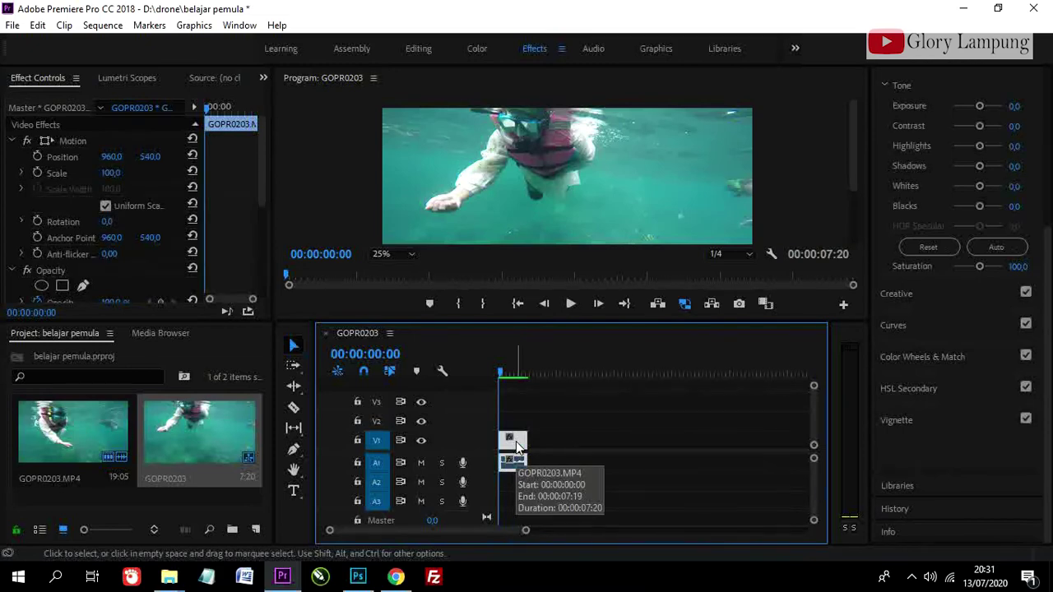
key(ctrl+r)
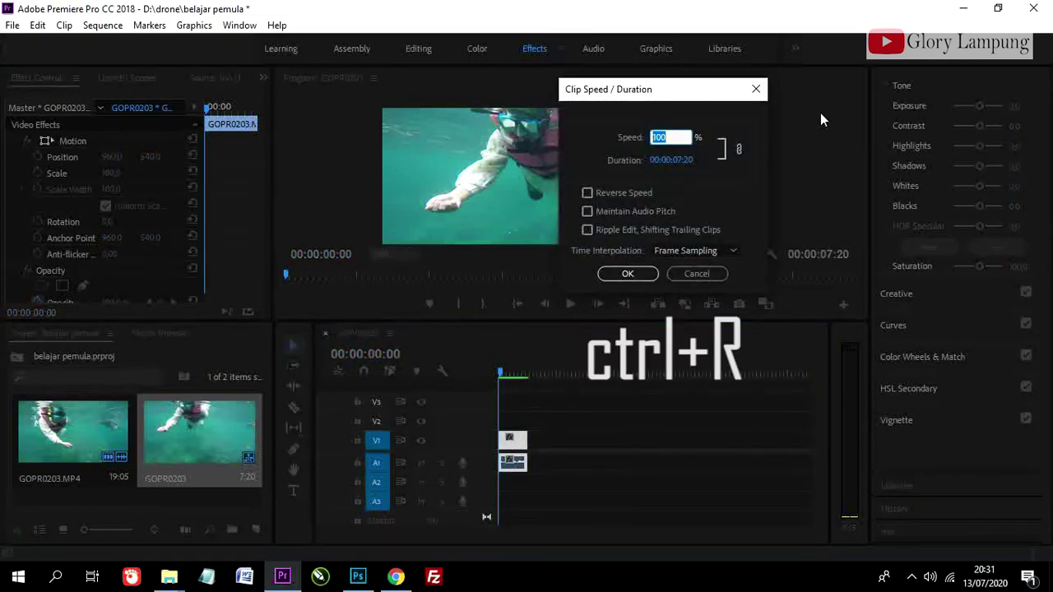
click(756, 89)
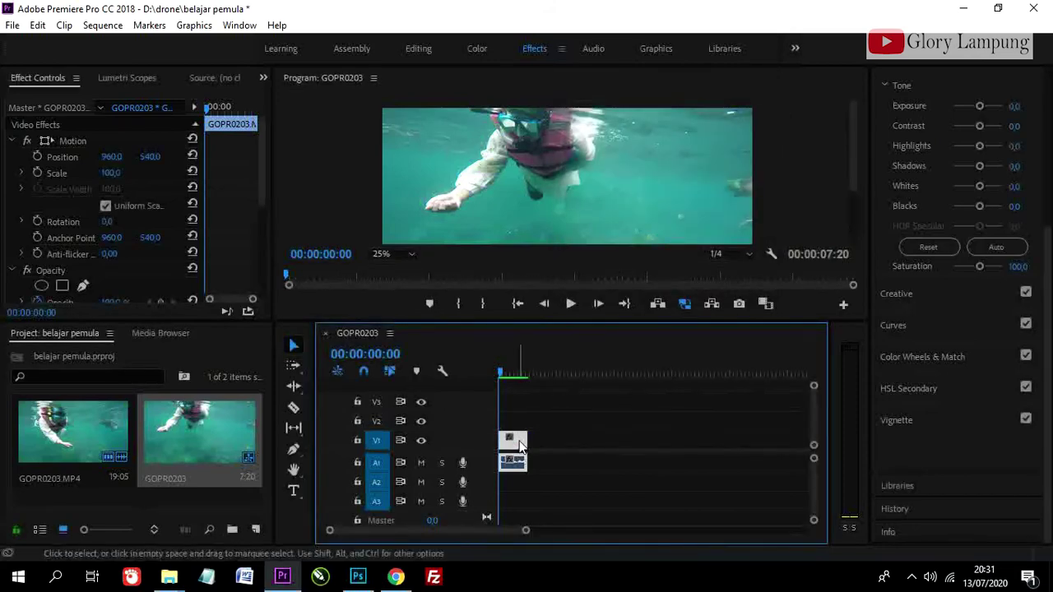
right_click(519, 444)
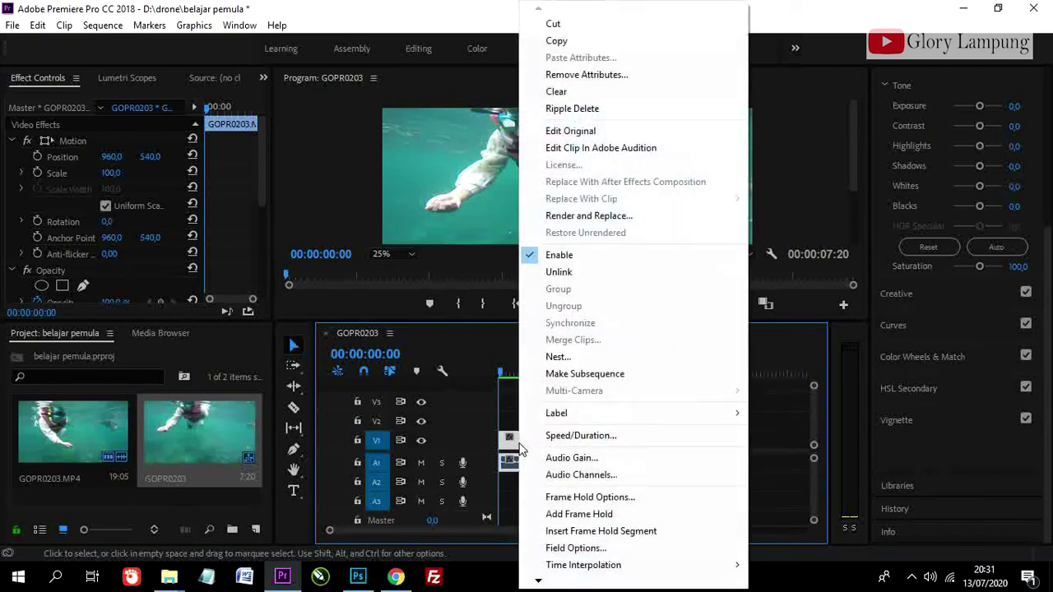
click(537, 439)
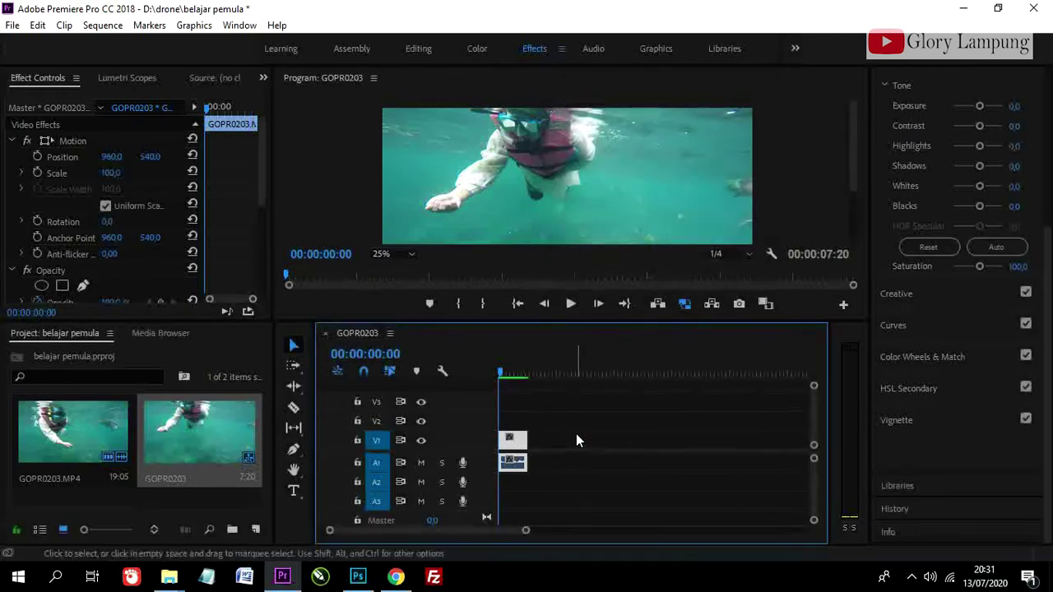
Step: Speed up the GOPR0203 clip to 200% with Speed/Duration
key(ctrl+r)
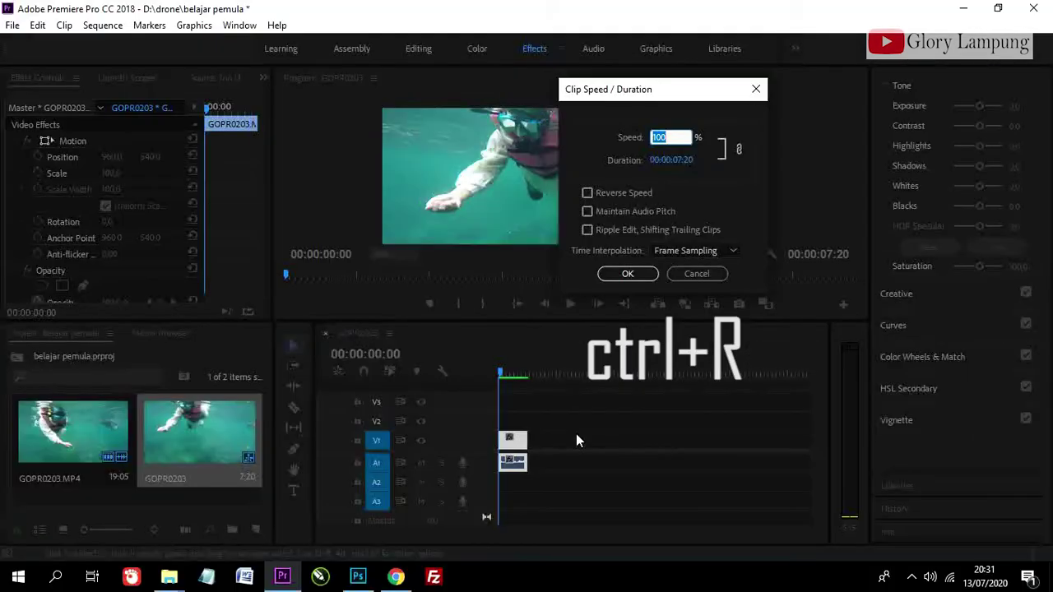
text(200)
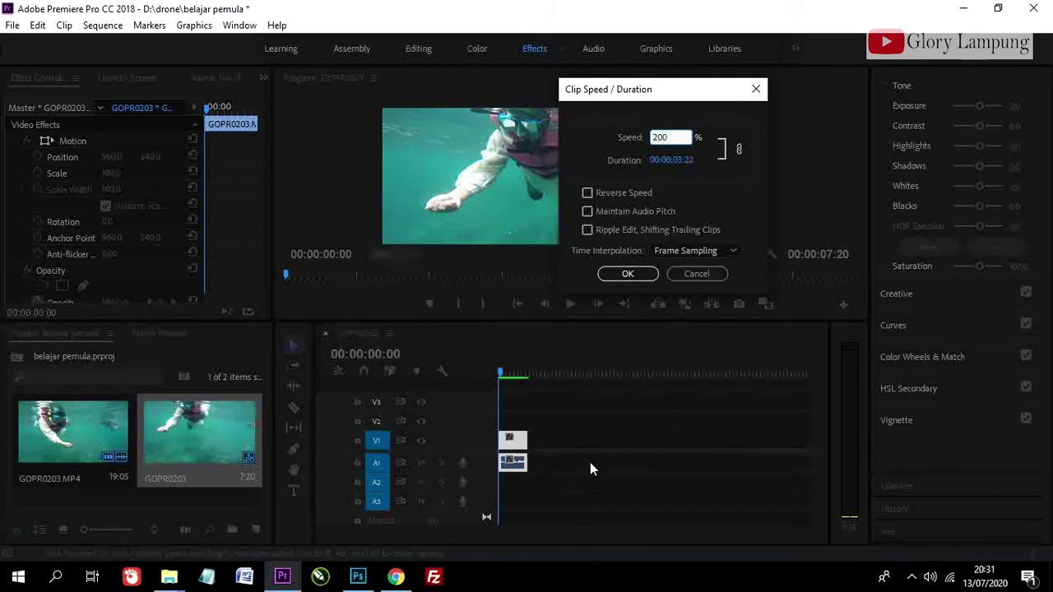
click(623, 273)
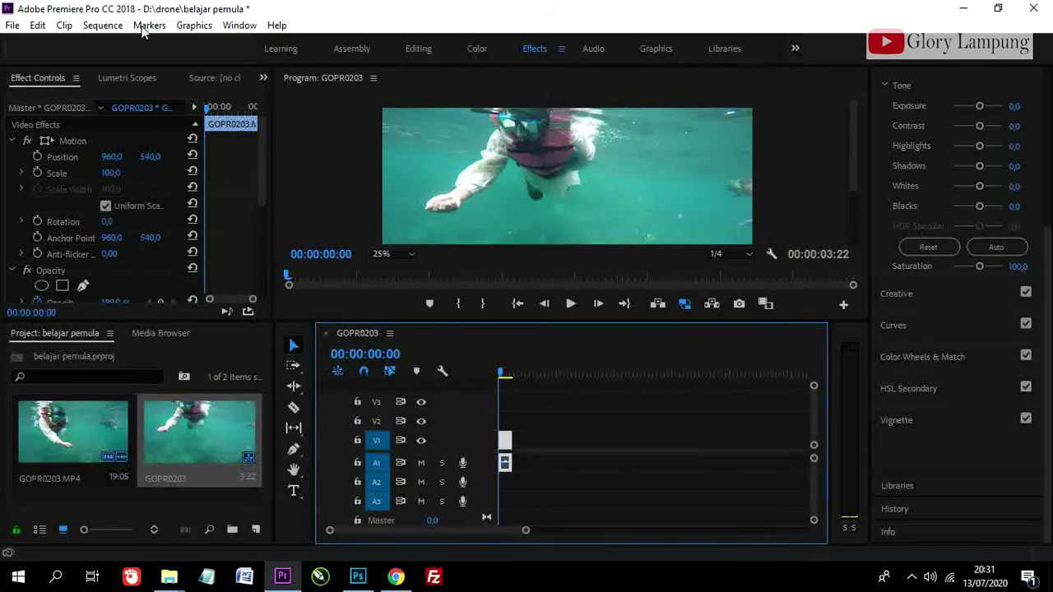
Step: Render the sped-up sequence with Render In to Out and play the result from the start
click(115, 26)
click(172, 71)
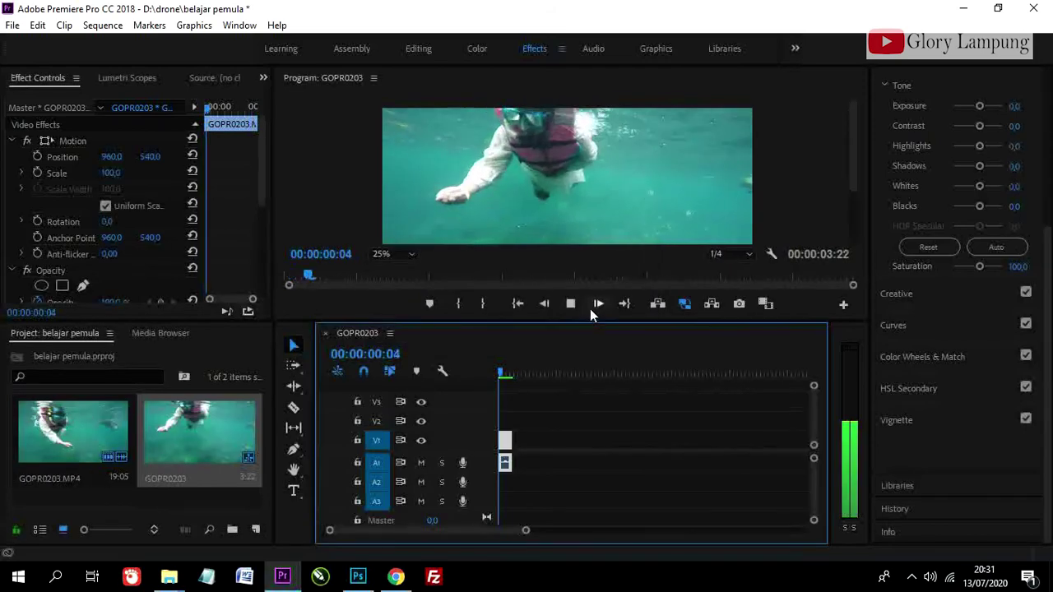
click(570, 304)
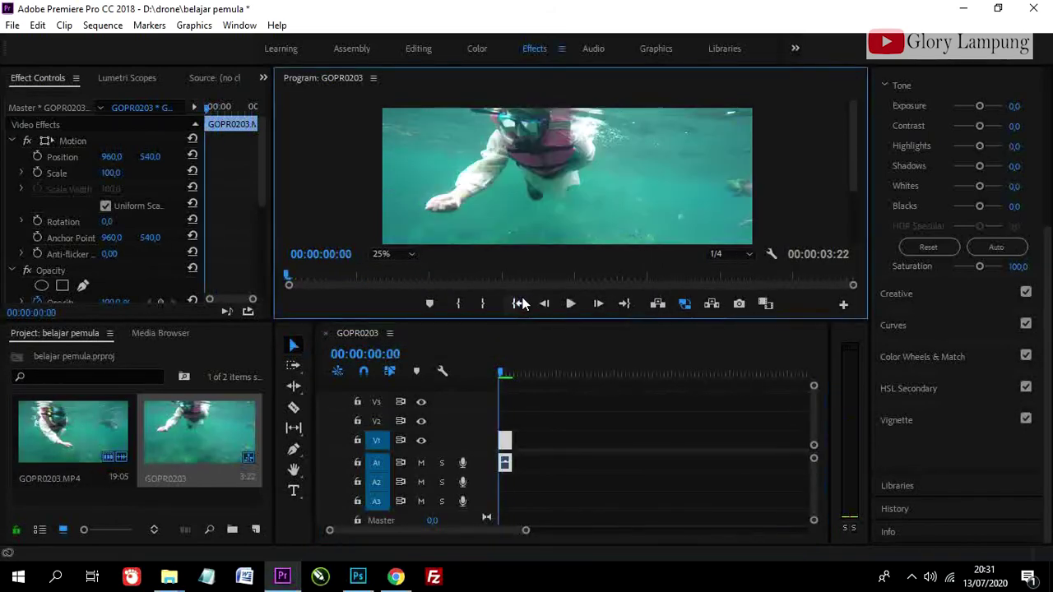
click(572, 304)
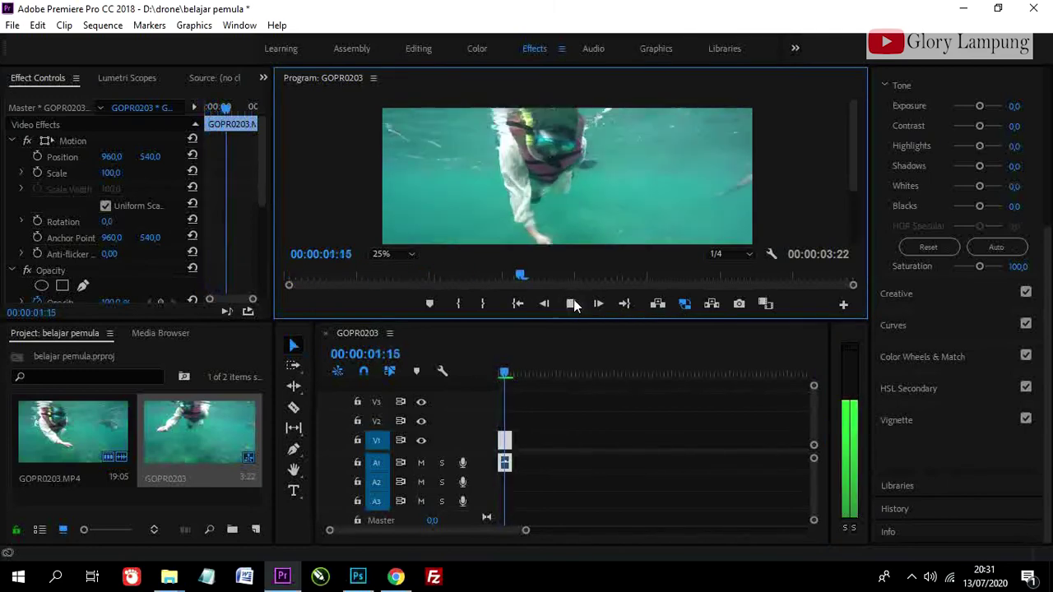
Step: Set the Program monitor zoom to Fit, then replay the rendered sequence and stop the playback partway
click(400, 257)
click(407, 271)
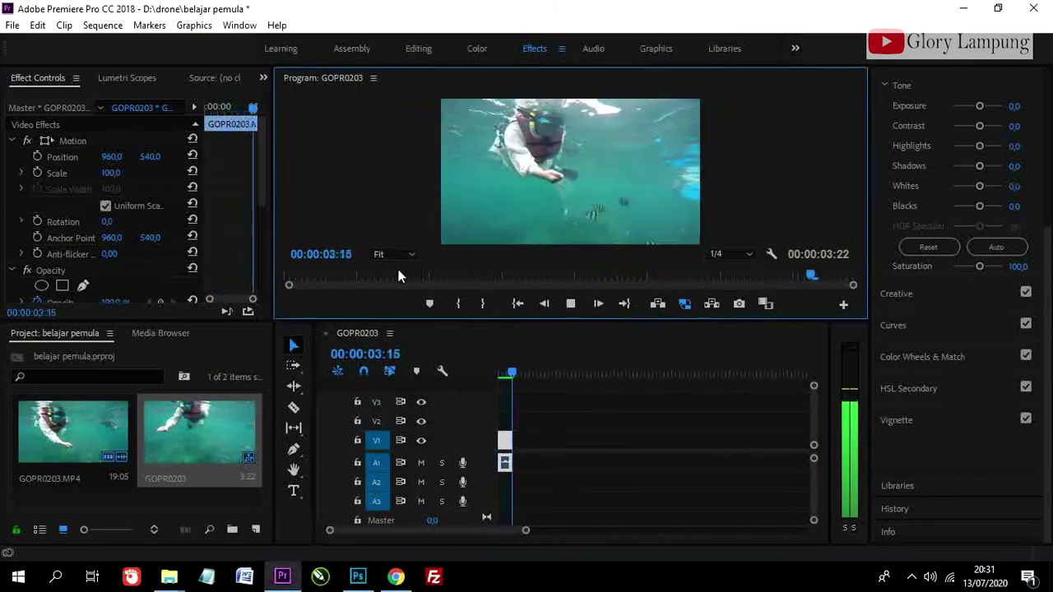
click(518, 304)
click(571, 304)
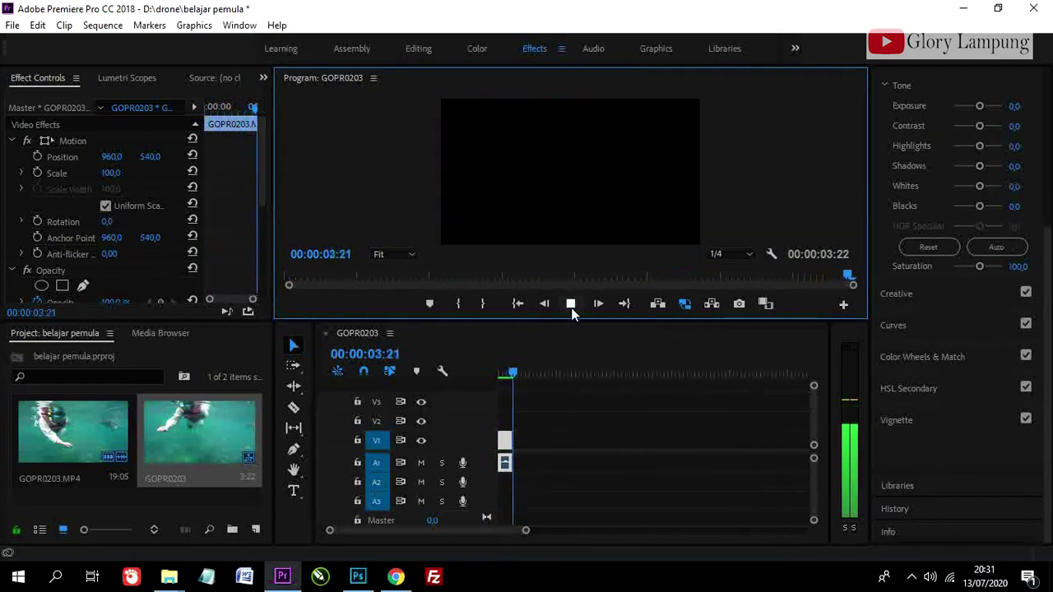
click(570, 304)
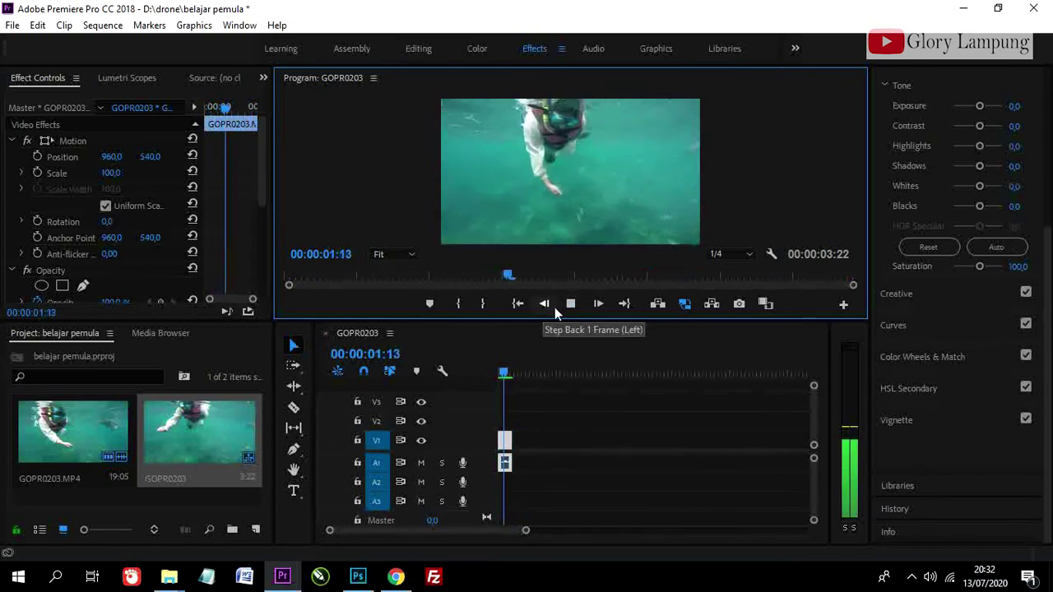
click(571, 304)
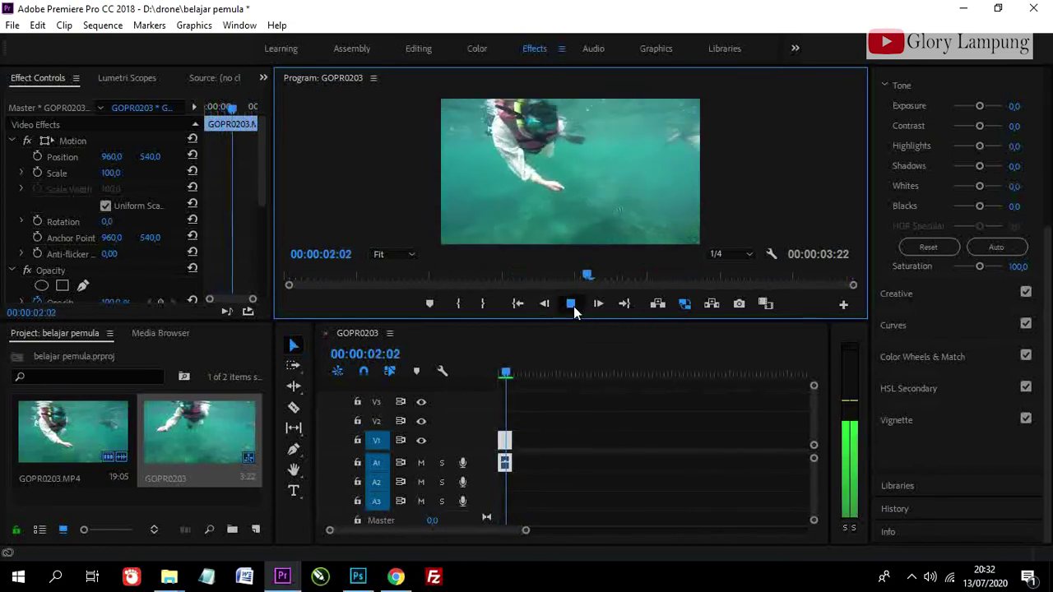
Step: Set the GOPR0203 clip's speed to 400% with Speed/Duration
click(538, 439)
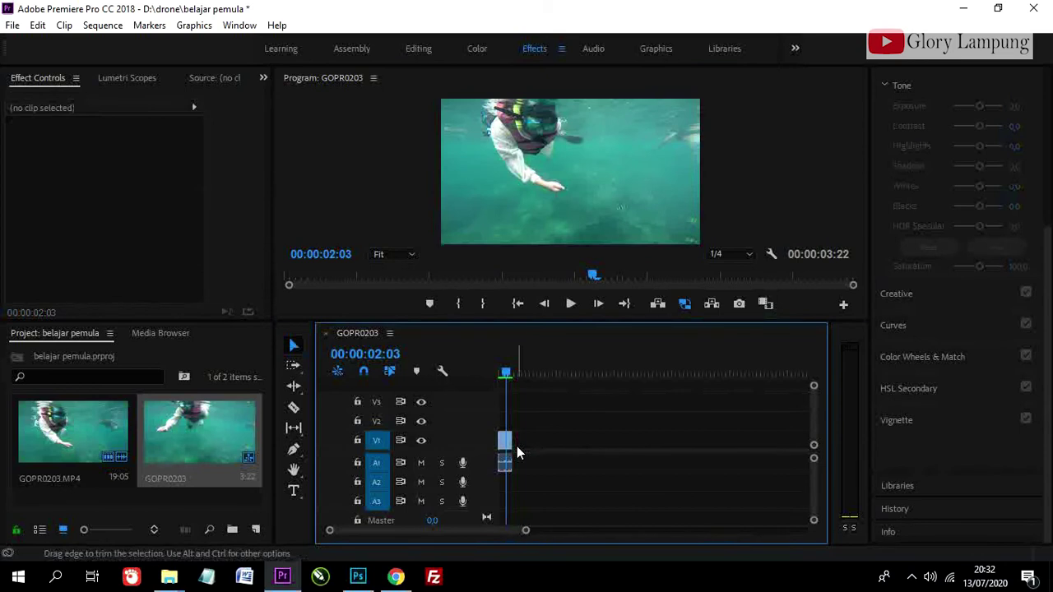
scroll(517, 446, down, 3)
scroll(520, 443, up, 5)
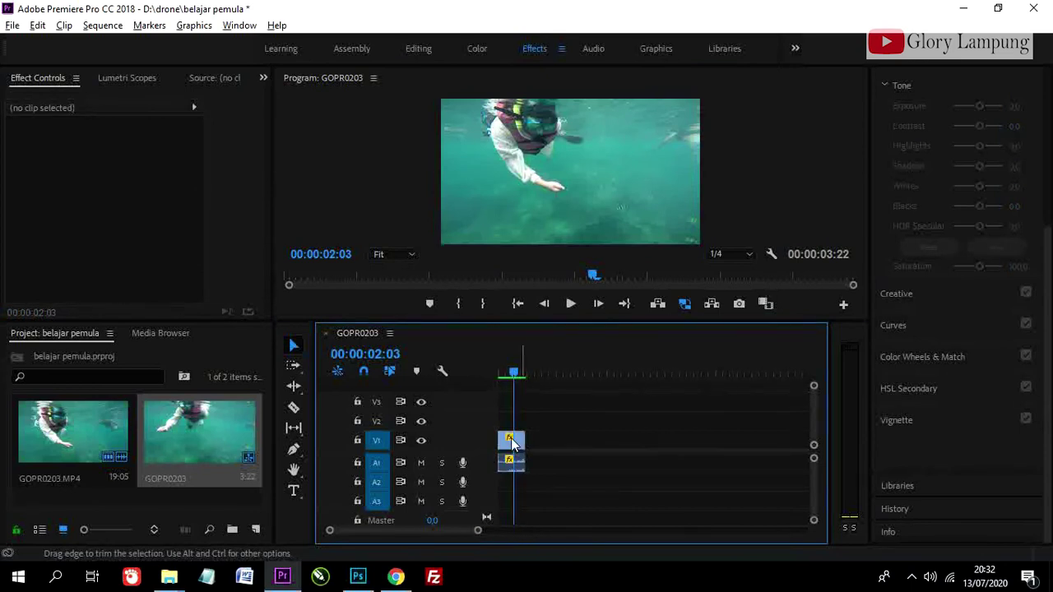
right_click(511, 440)
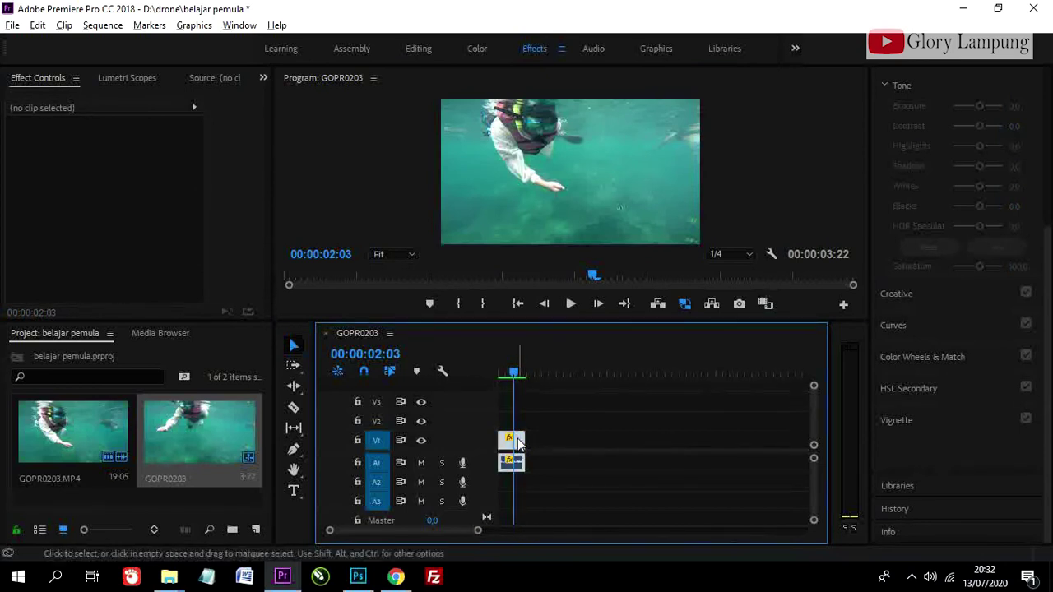
click(559, 420)
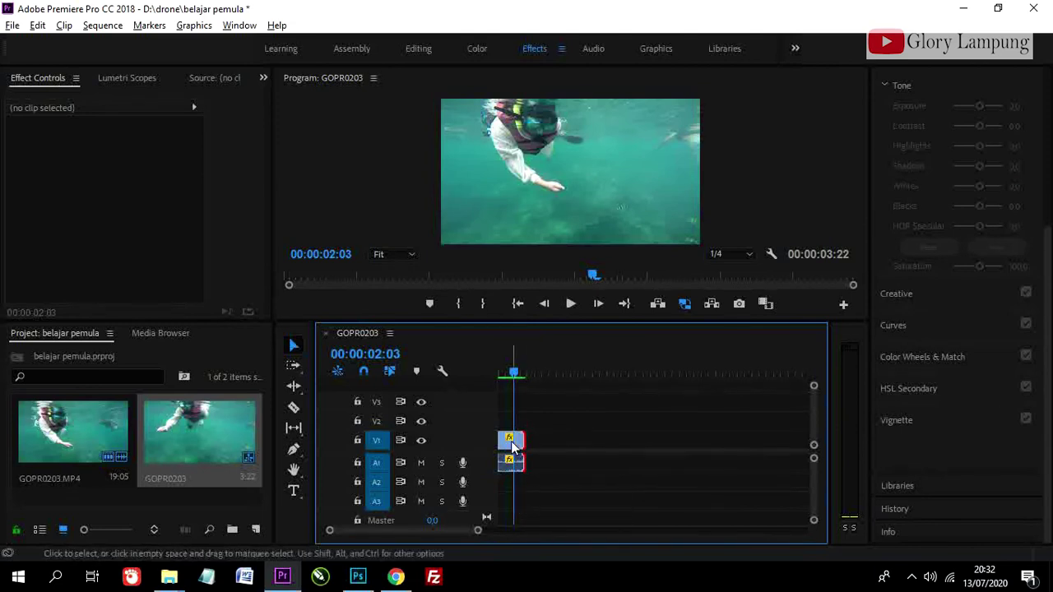
click(512, 444)
key(ctrl+r)
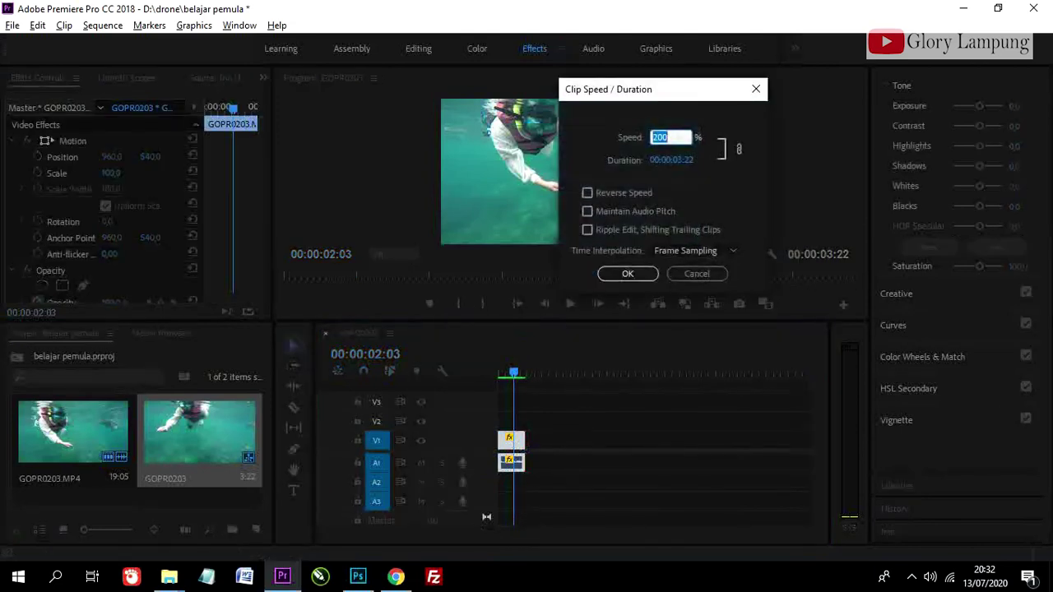
text(400)
key(Return)
Step: Render the 400% sequence with Render In to Out and play it from the start
click(102, 25)
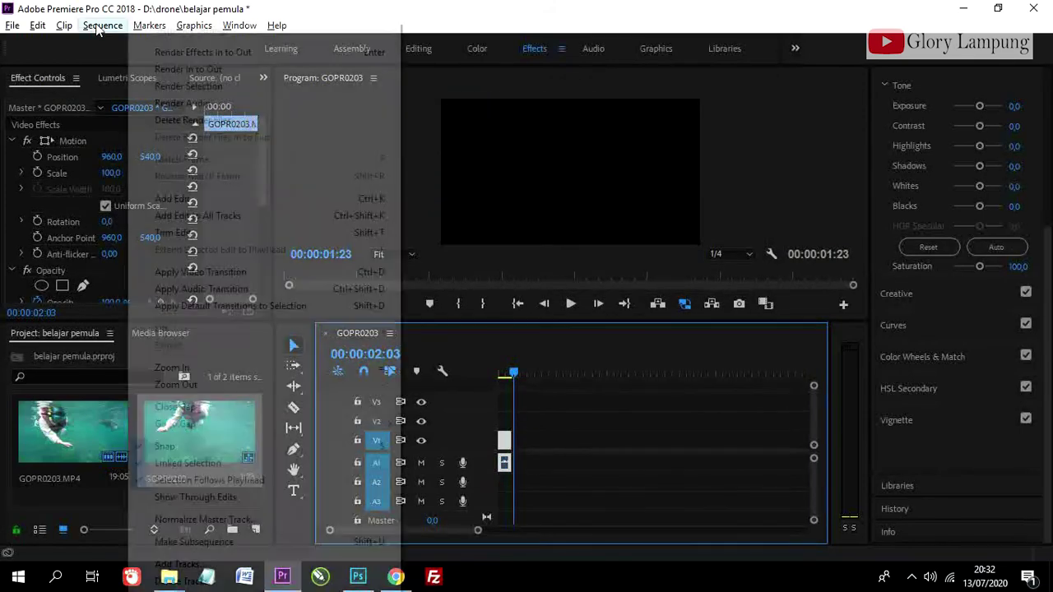
click(167, 71)
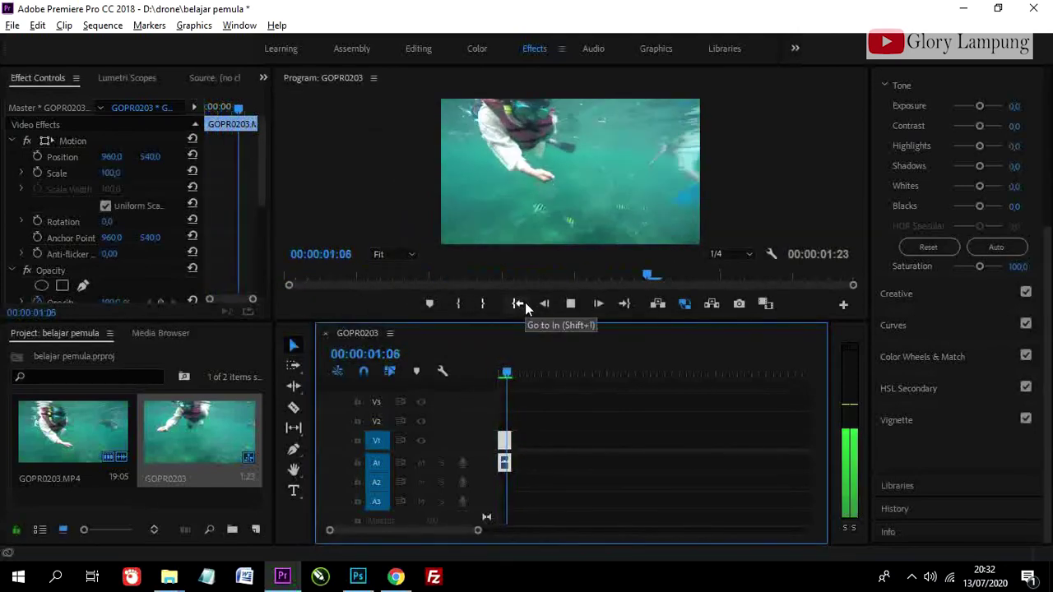
click(518, 303)
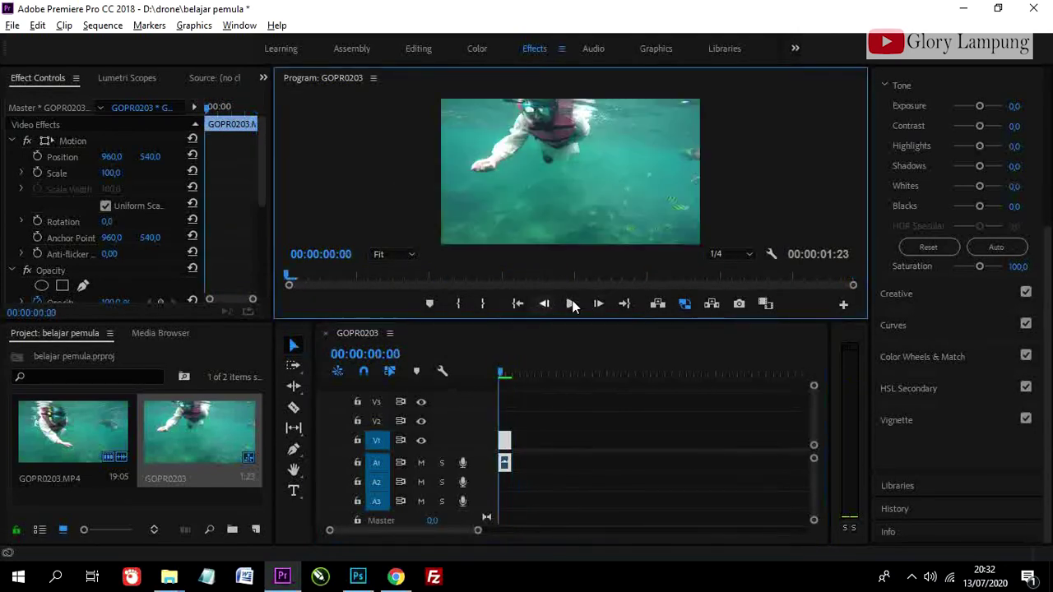
click(569, 303)
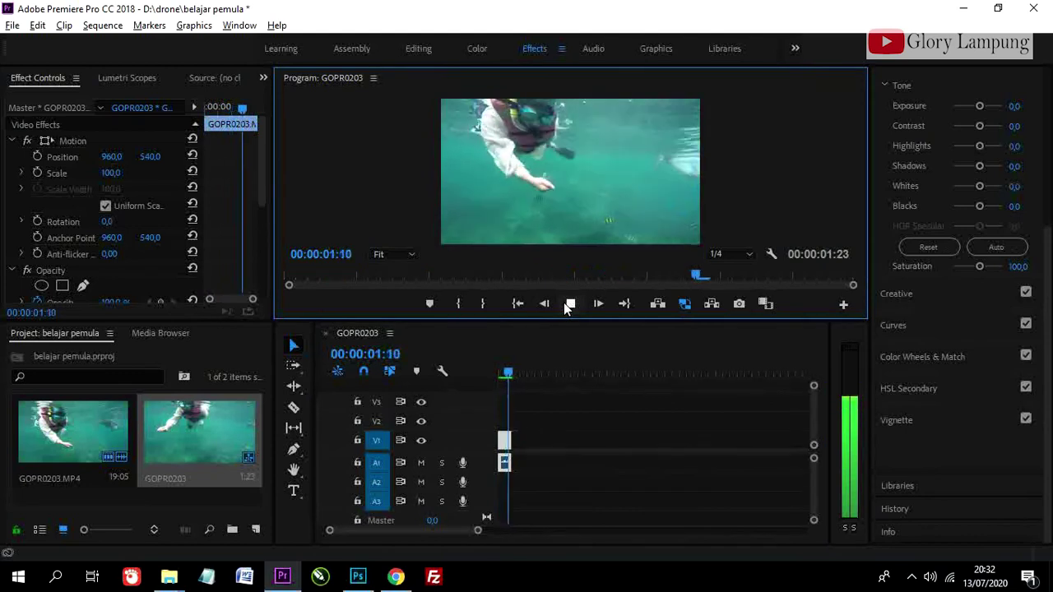
Step: Replay the 400% clip from the start several times to check its speed, and dismiss the browser notification
click(517, 303)
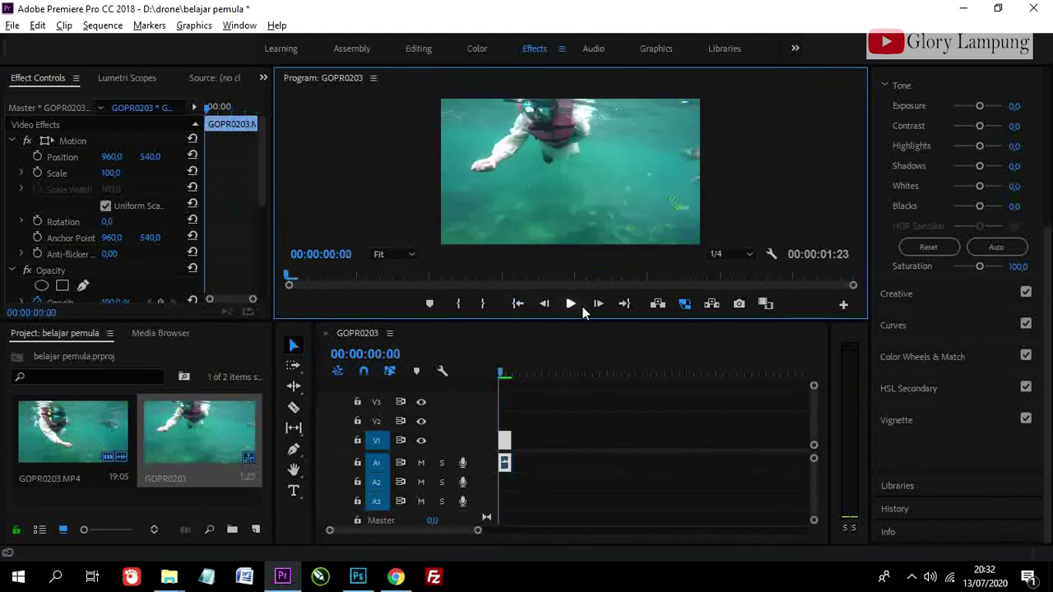
click(569, 303)
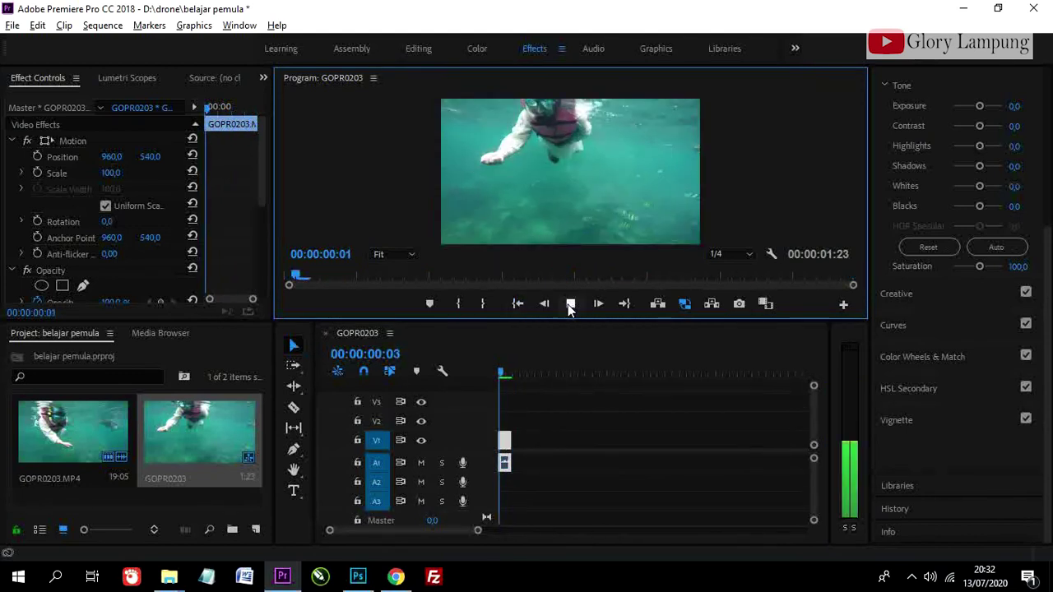
click(569, 304)
click(523, 303)
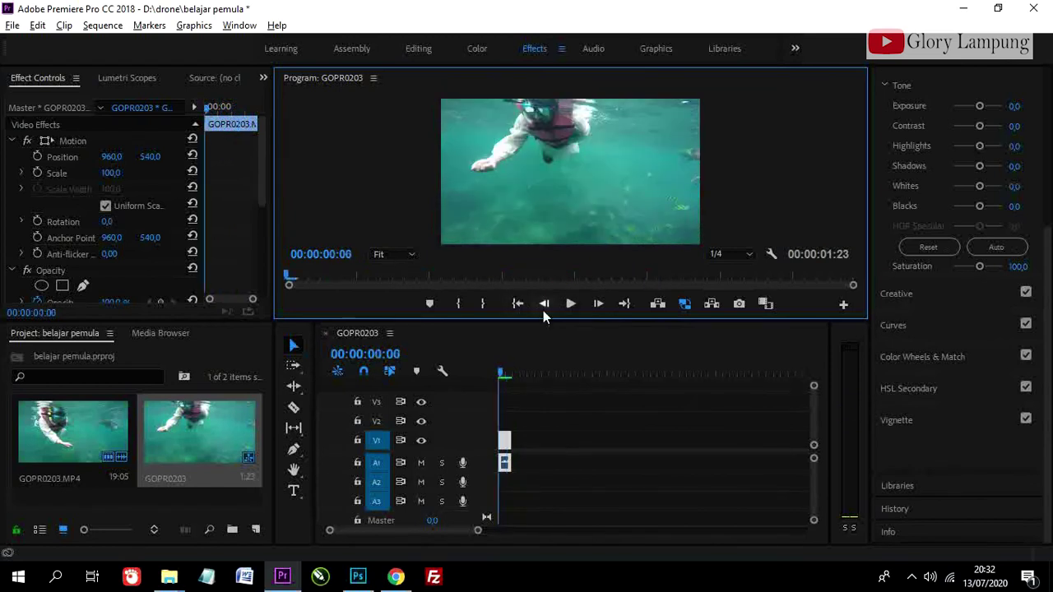
click(575, 303)
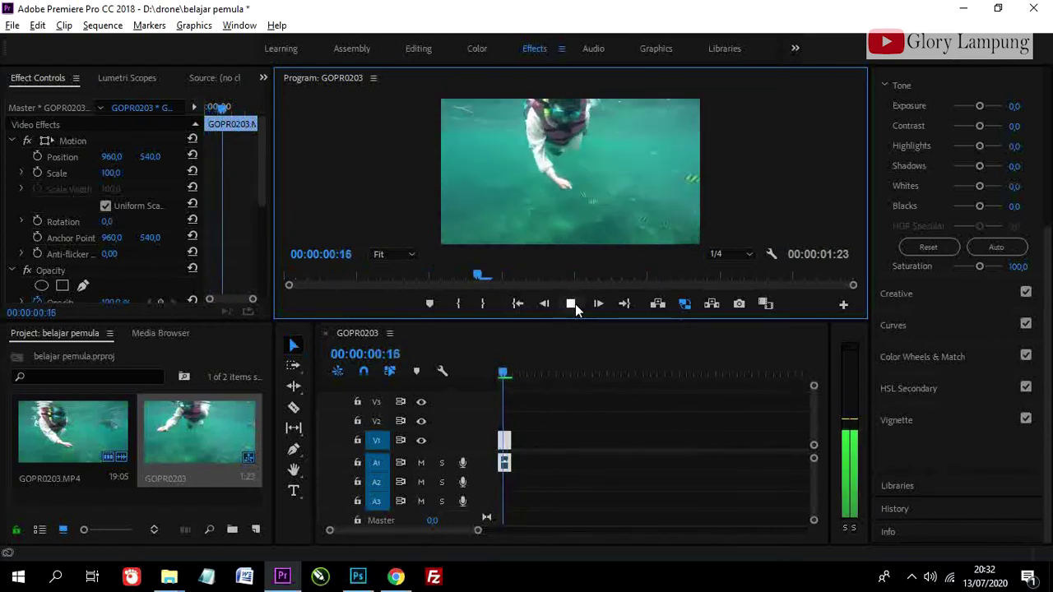
click(575, 303)
click(517, 304)
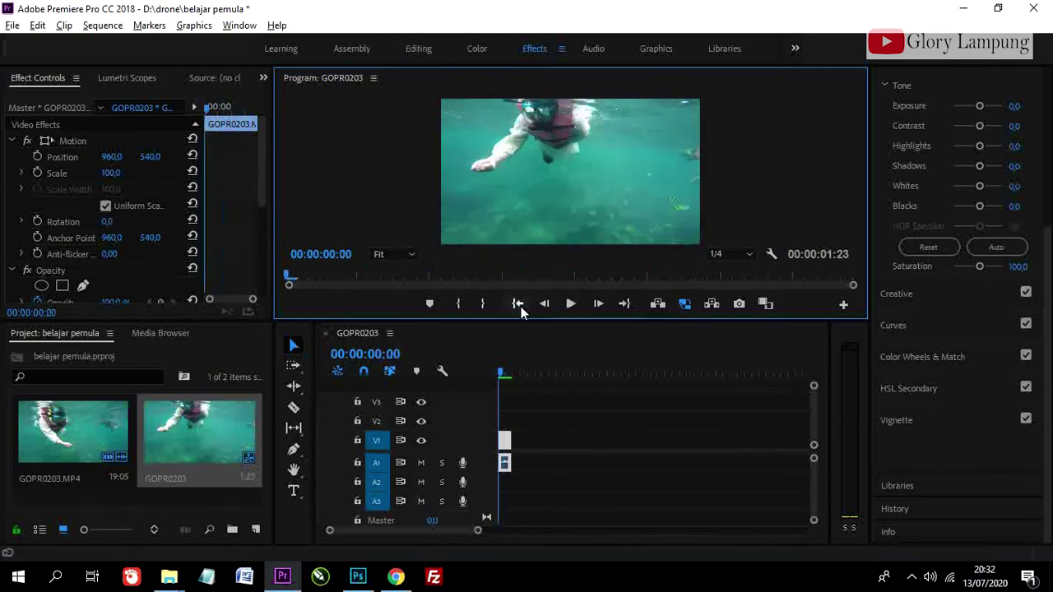
click(571, 306)
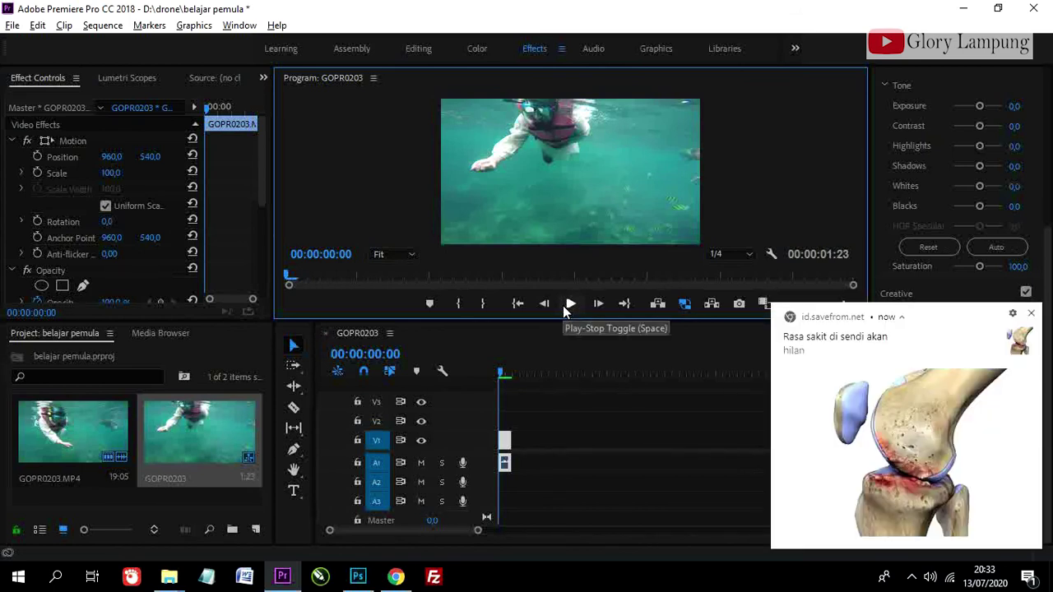
click(1032, 317)
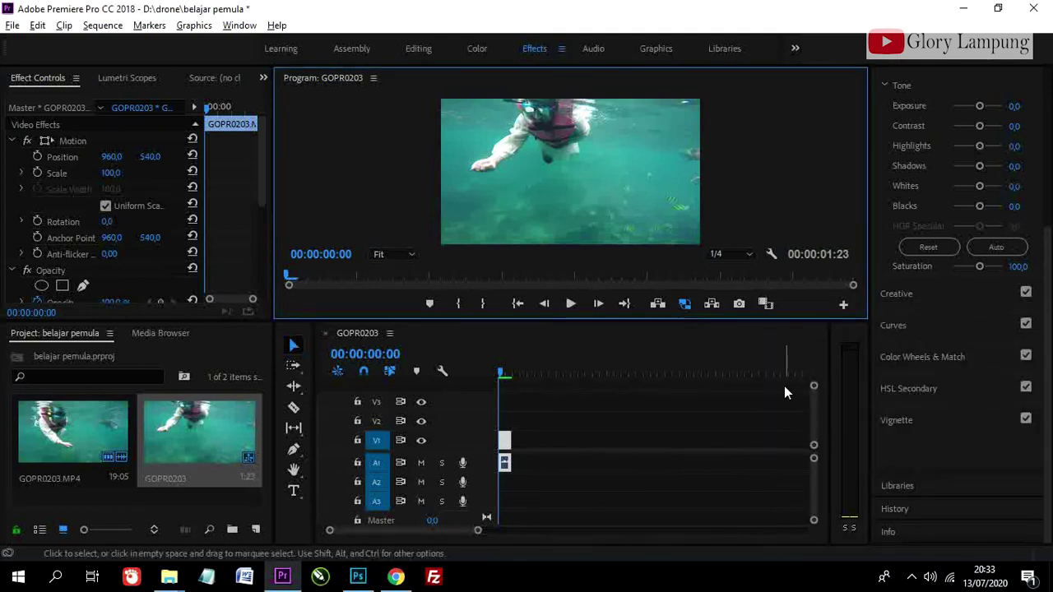